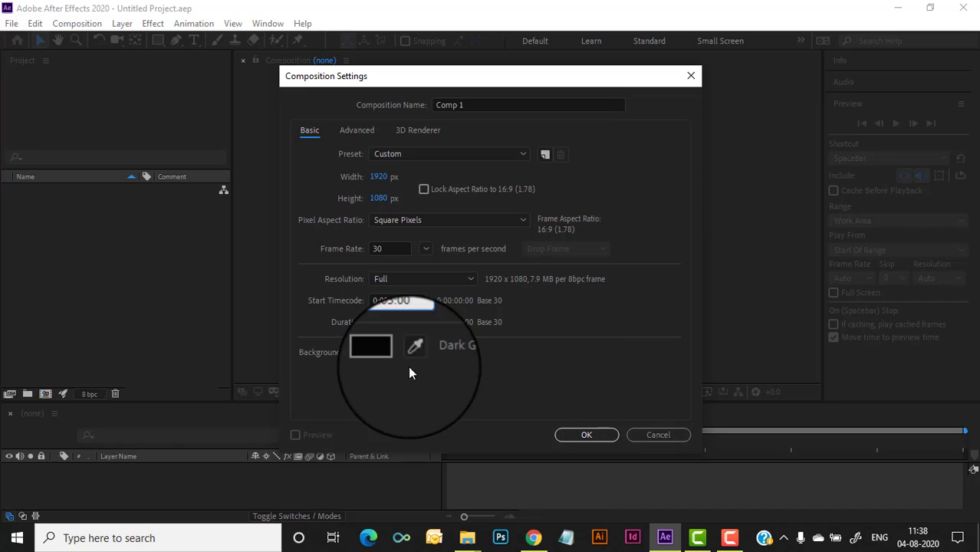
Create Comp 1 at 1920×1080, 30 fps, 0:00:03:00 duration with a dark gray background
{"action": "left_click", "coordinate": [584, 434]}
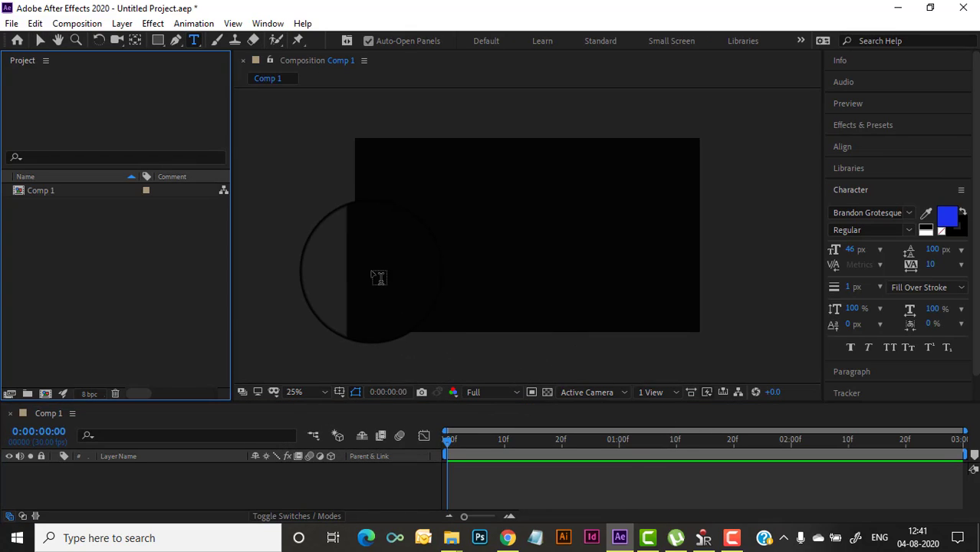
Type the person's name as a text layer, colored yellow at 63 px
{"action": "left_click", "coordinate": [378, 276]}
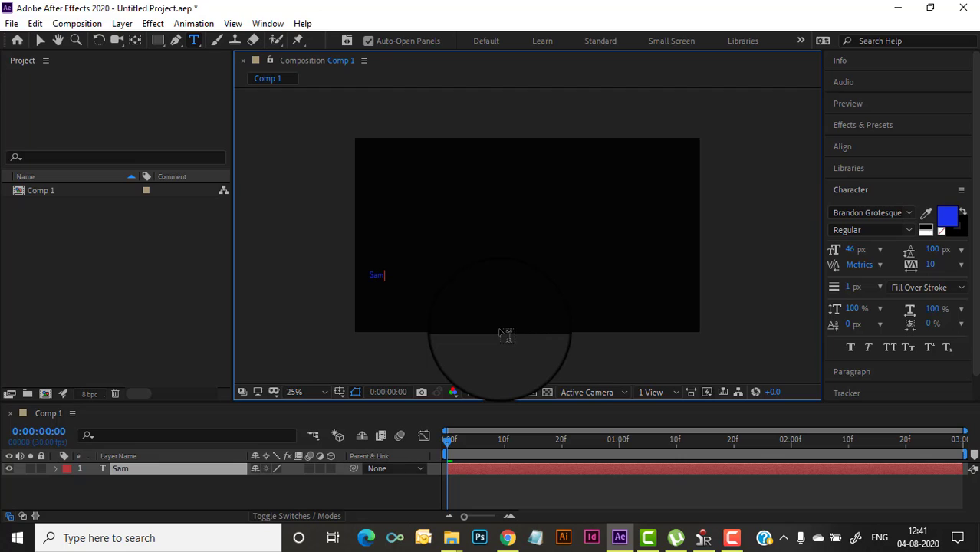
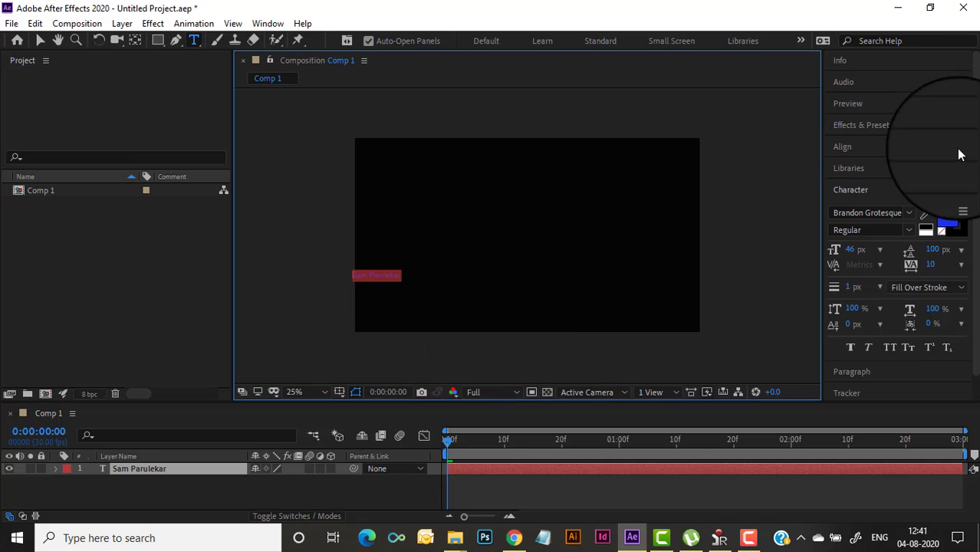
{"action": "left_click", "coordinate": [947, 220]}
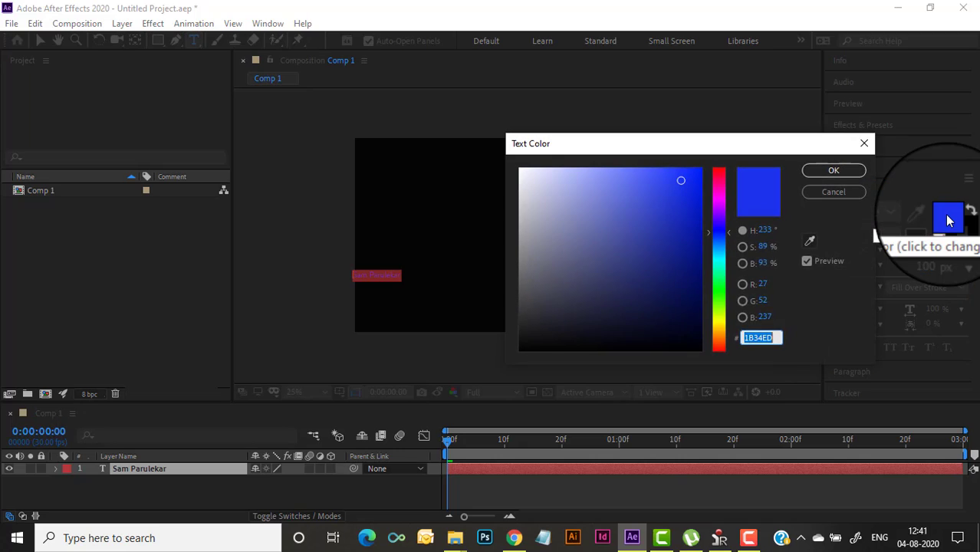
{"action": "left_click", "coordinate": [719, 325]}
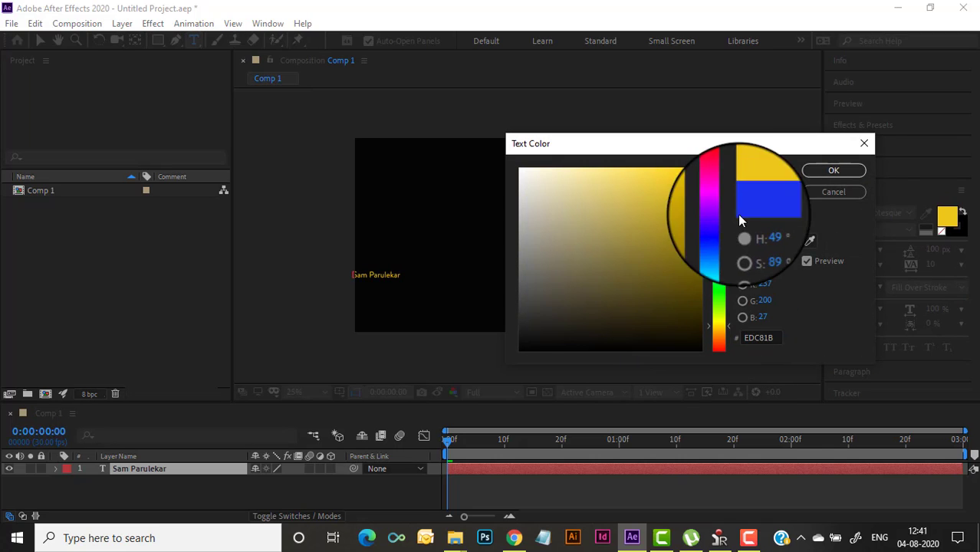
{"action": "left_click", "coordinate": [828, 166]}
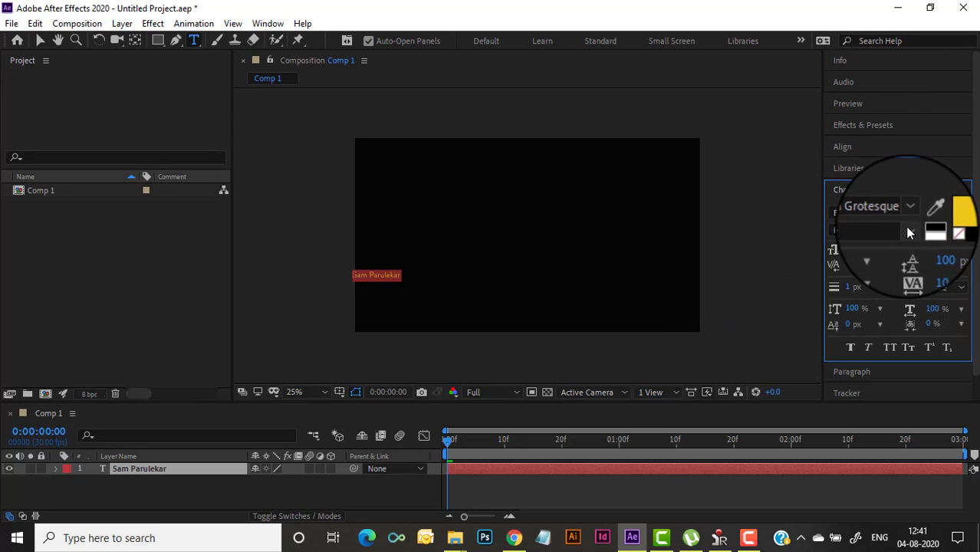
{"action": "left_click_drag", "start_coordinate": [852, 248], "coordinate": [865, 248]}
Move the name text lower and to the right, then start a new text line below it
{"action": "left_click", "coordinate": [40, 40]}
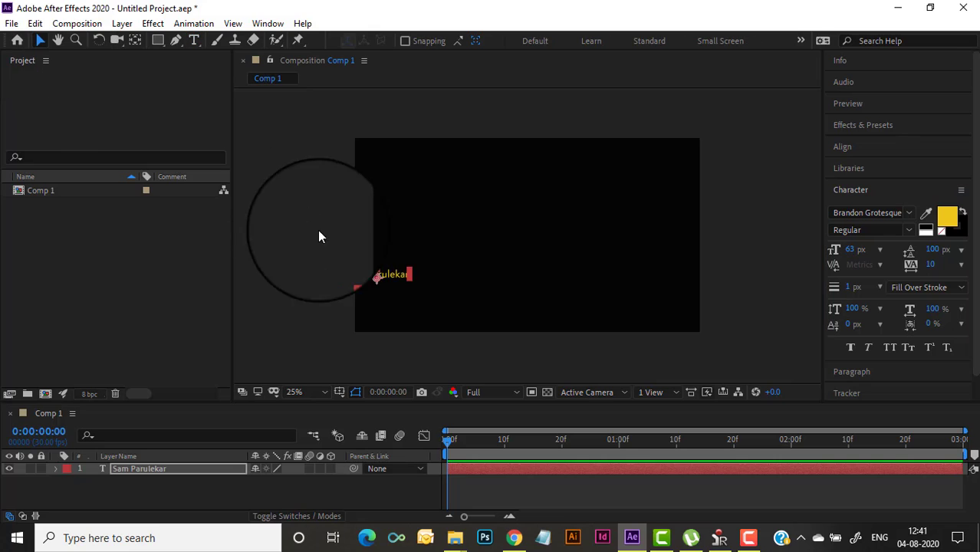
{"action": "left_click_drag", "start_coordinate": [392, 279], "coordinate": [431, 295]}
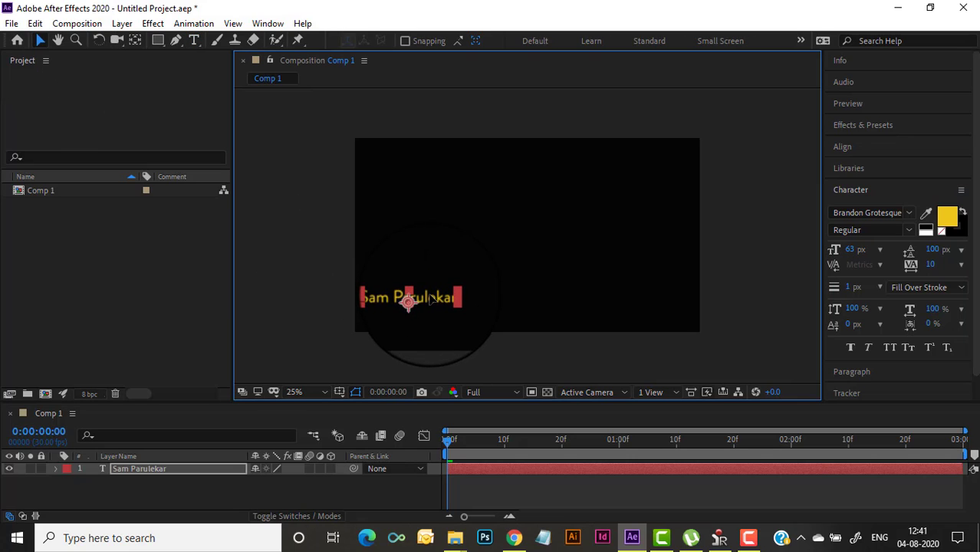
{"action": "left_click", "coordinate": [316, 288]}
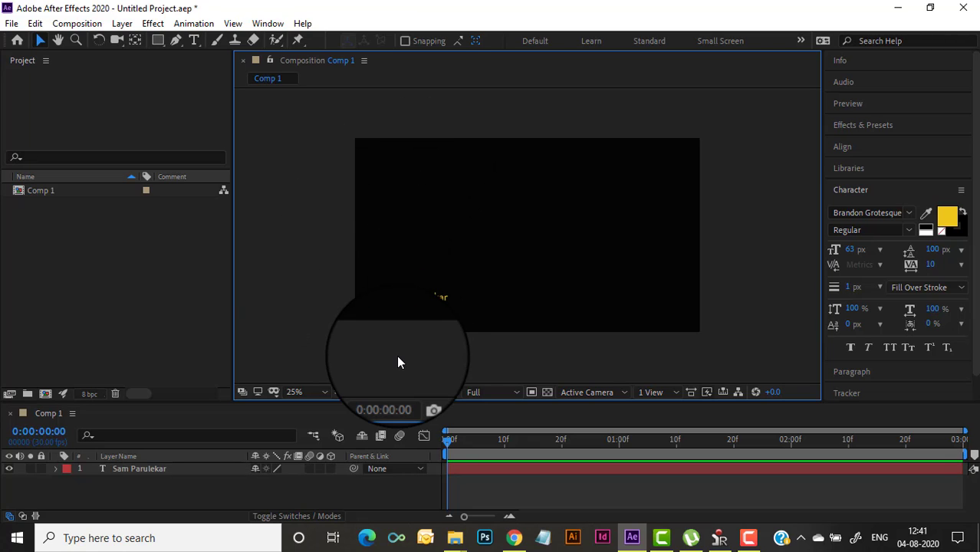
{"action": "left_click", "coordinate": [195, 41]}
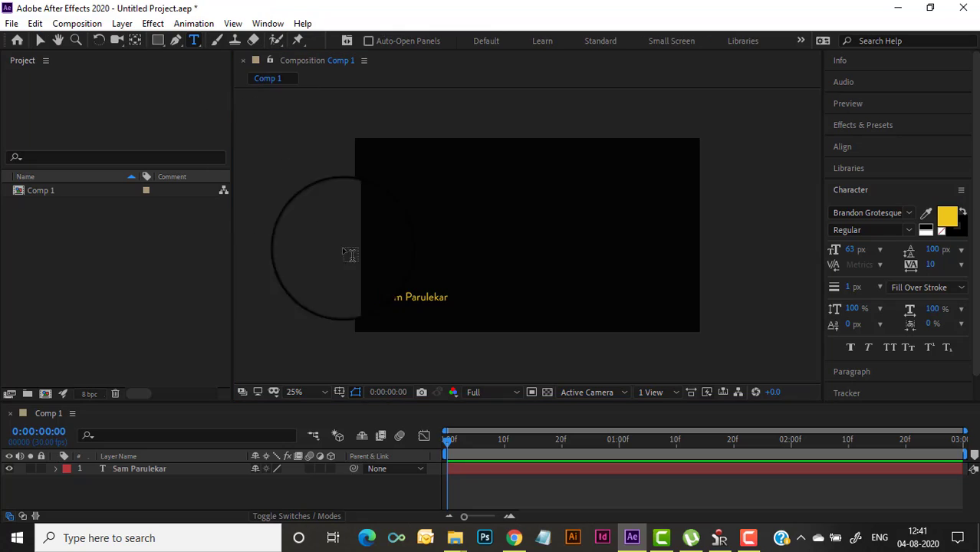
{"action": "left_click", "coordinate": [392, 322]}
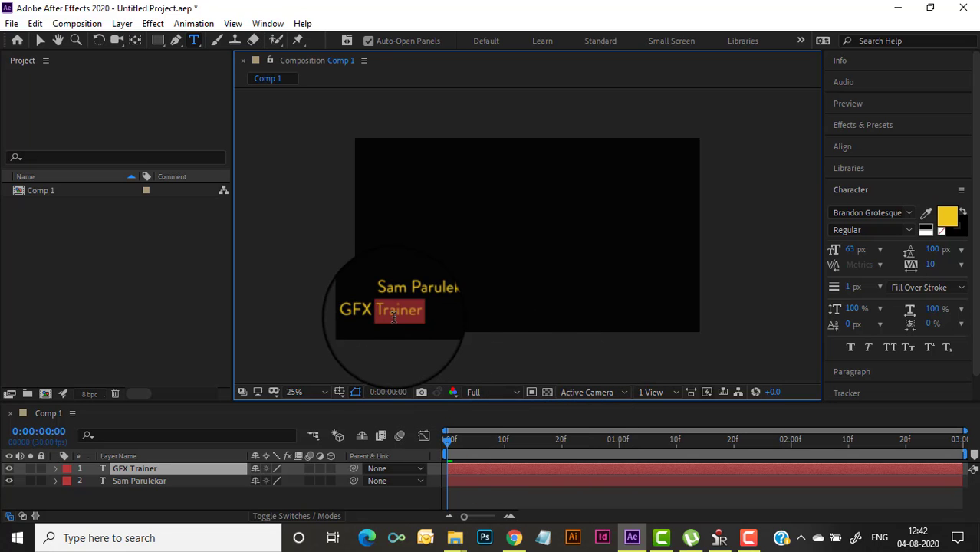
Color the word Trainer white and the word GFX blue
{"action": "left_click", "coordinate": [947, 217]}
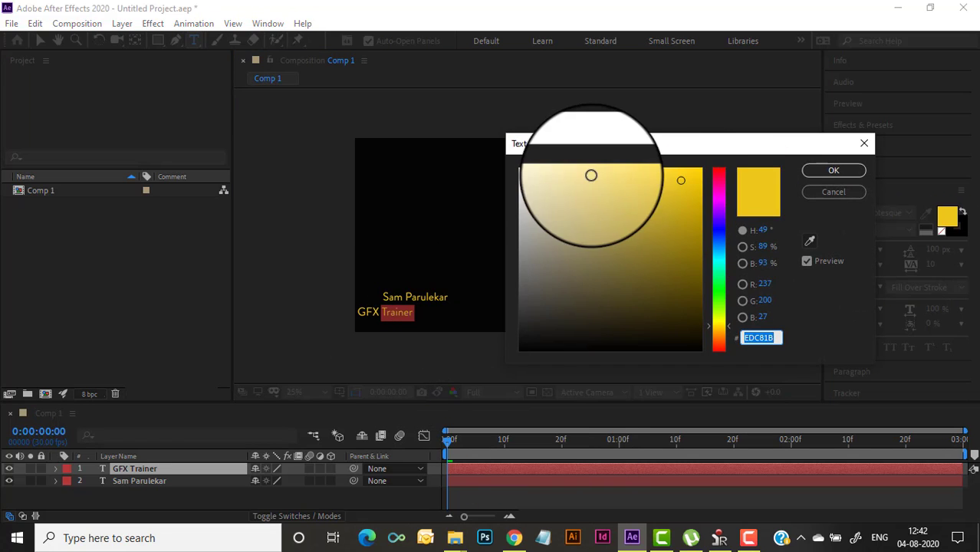
{"action": "left_click", "coordinate": [522, 169]}
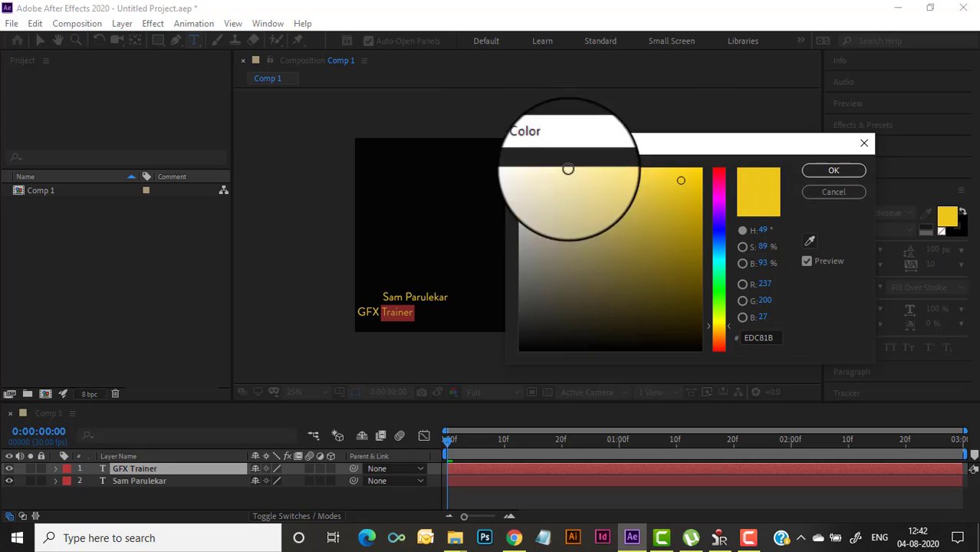
{"action": "left_click", "coordinate": [833, 170]}
{"action": "double_click", "coordinate": [360, 312]}
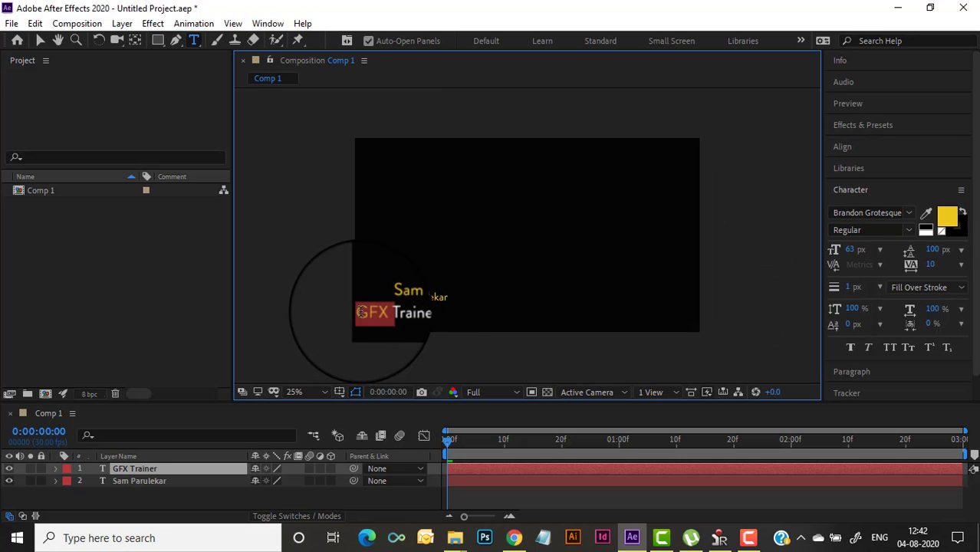
{"action": "left_click", "coordinate": [943, 218]}
{"action": "left_click", "coordinate": [721, 232]}
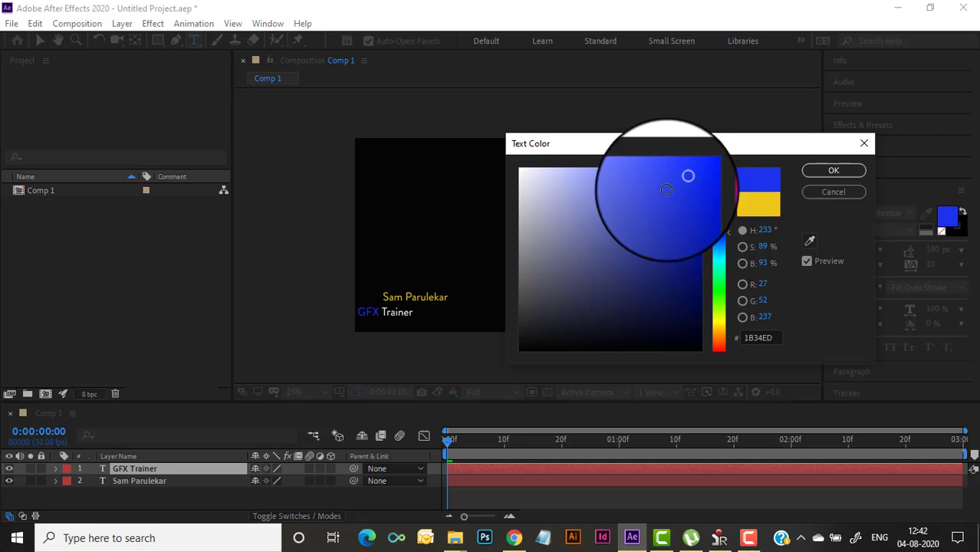
{"action": "left_click", "coordinate": [838, 173]}
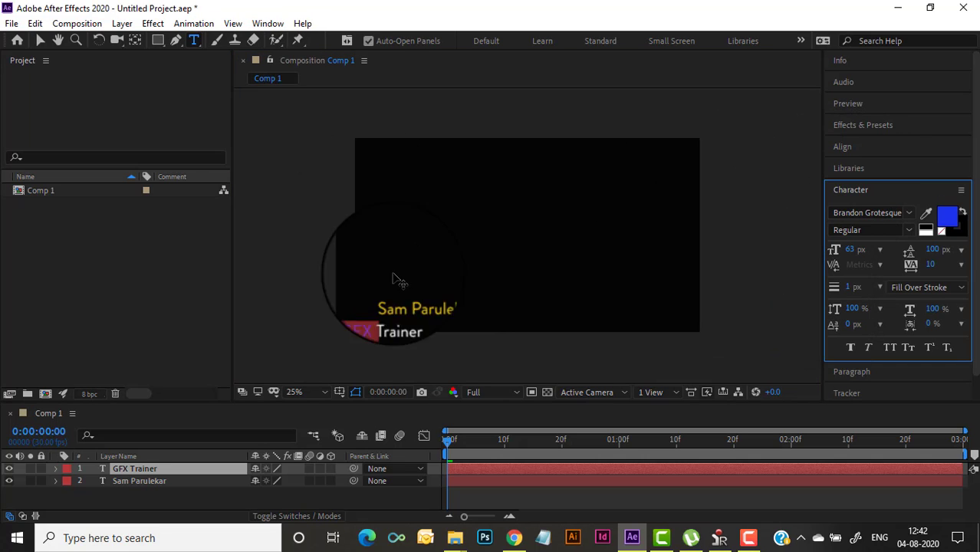
Set the GFX Trainer line to 54 px and move it right under the name
{"action": "left_click", "coordinate": [417, 309]}
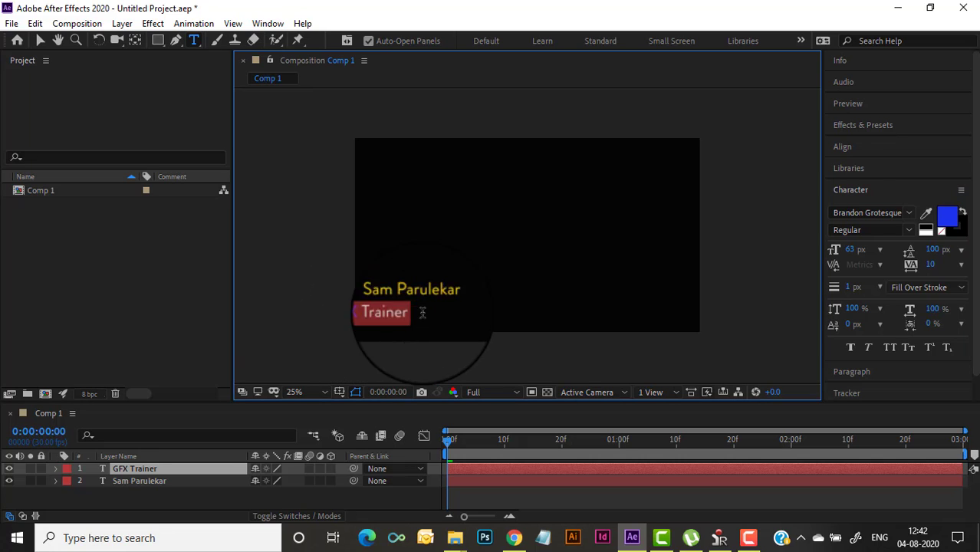
{"action": "left_click", "coordinate": [849, 249]}
{"action": "type", "text": "54"}
{"action": "key", "text": "Return"}
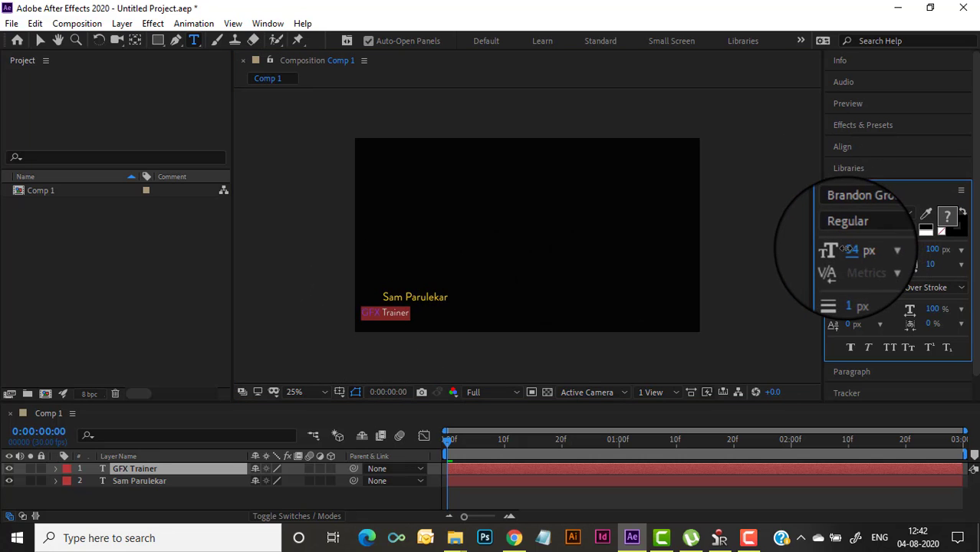
{"action": "left_click", "coordinate": [40, 40]}
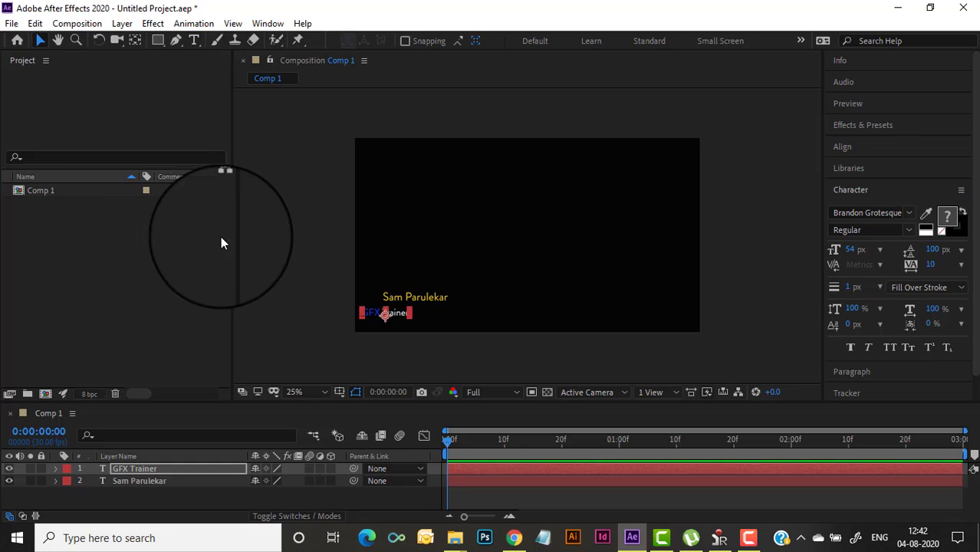
{"action": "left_click", "coordinate": [221, 237]}
{"action": "left_click_drag", "start_coordinate": [402, 311], "coordinate": [444, 315]}
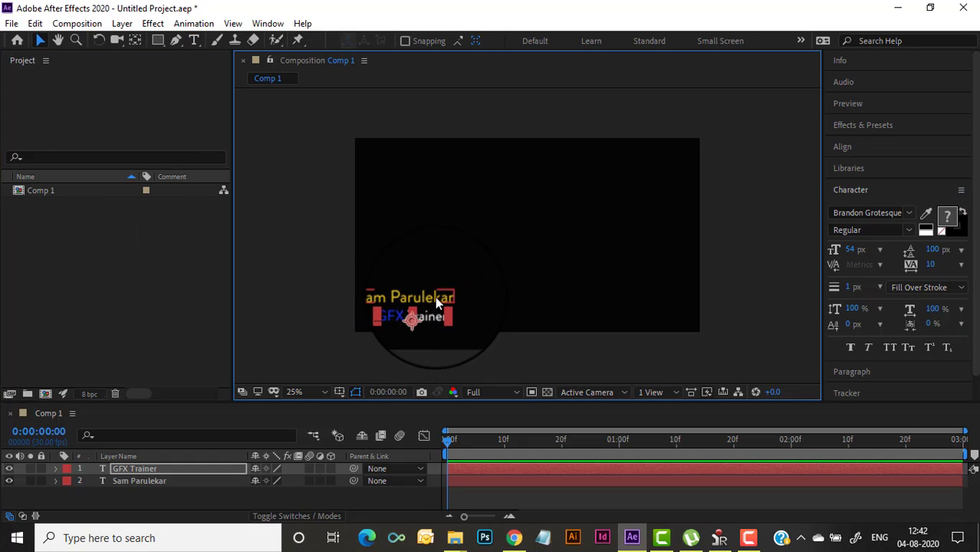
{"action": "left_click", "coordinate": [436, 297], "text": "shift"}
{"action": "left_click", "coordinate": [437, 312], "text": "shift"}
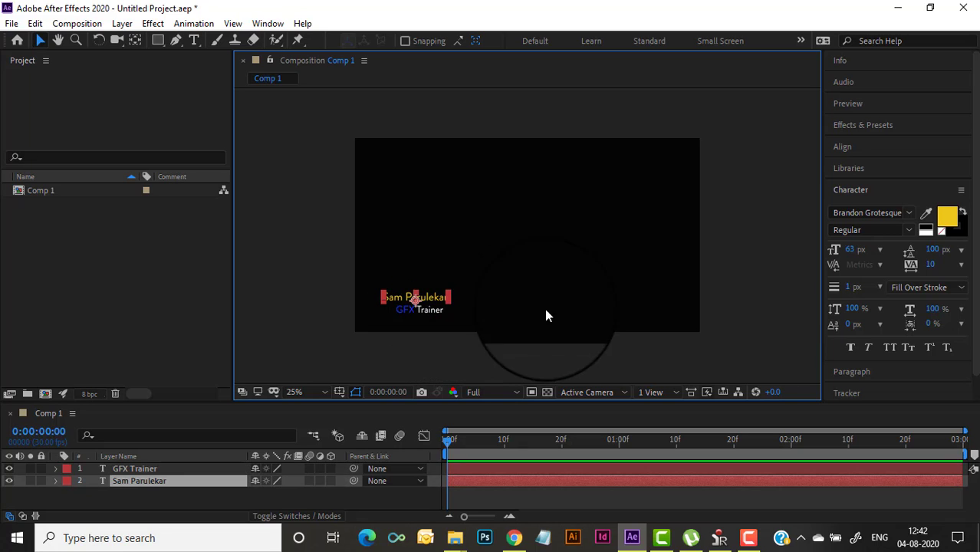
Select both text layers and align their right edges with Align Right to Selection
{"action": "left_click", "coordinate": [857, 151]}
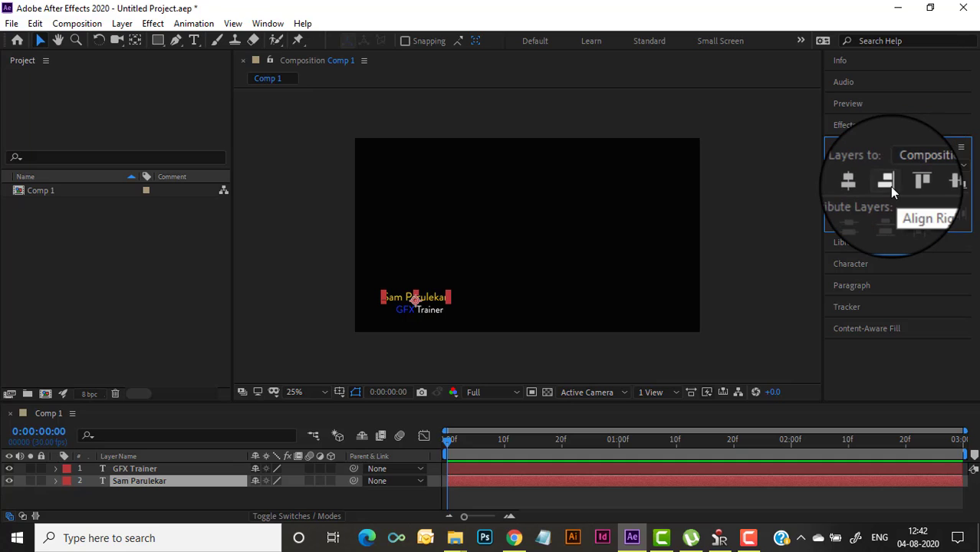
{"action": "left_click", "coordinate": [888, 184]}
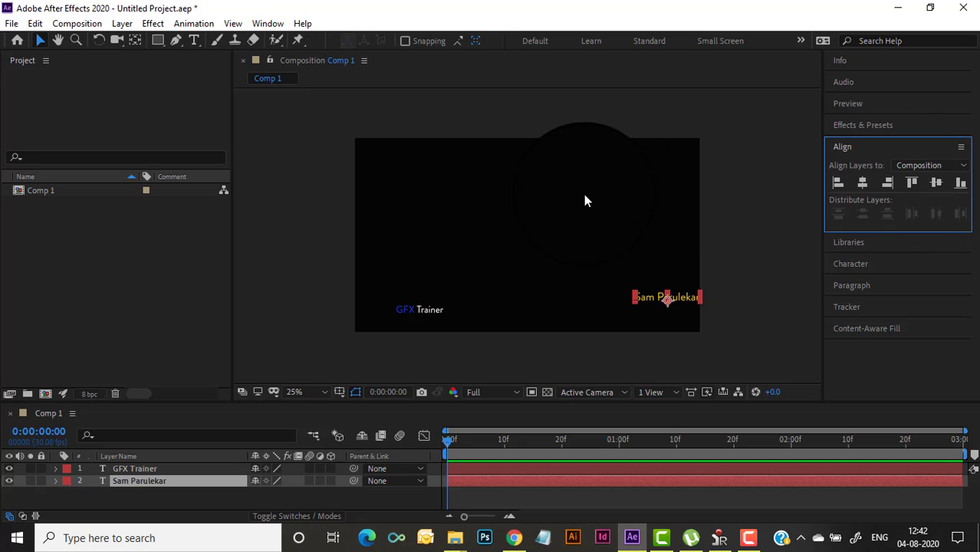
{"action": "key", "text": "ctrl+z"}
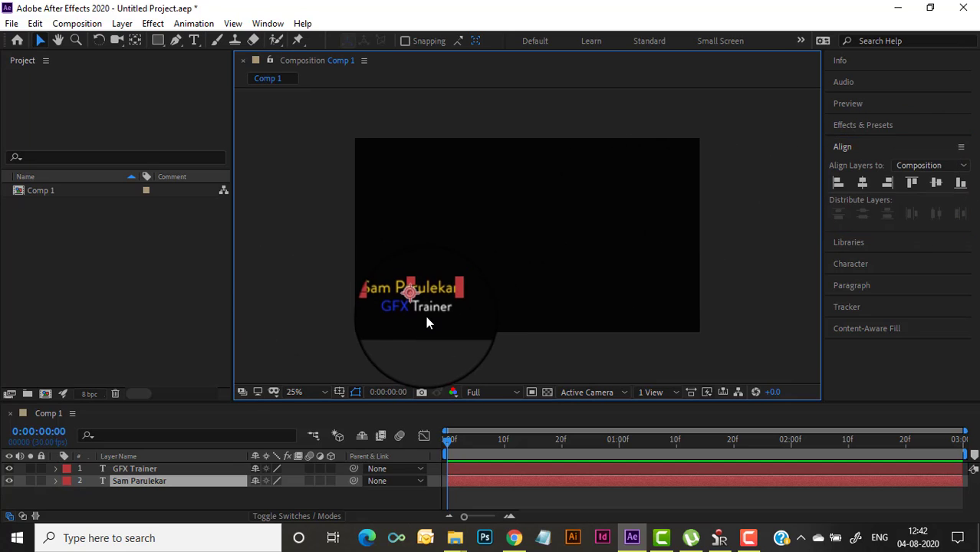
{"action": "left_click", "coordinate": [429, 308], "text": "shift"}
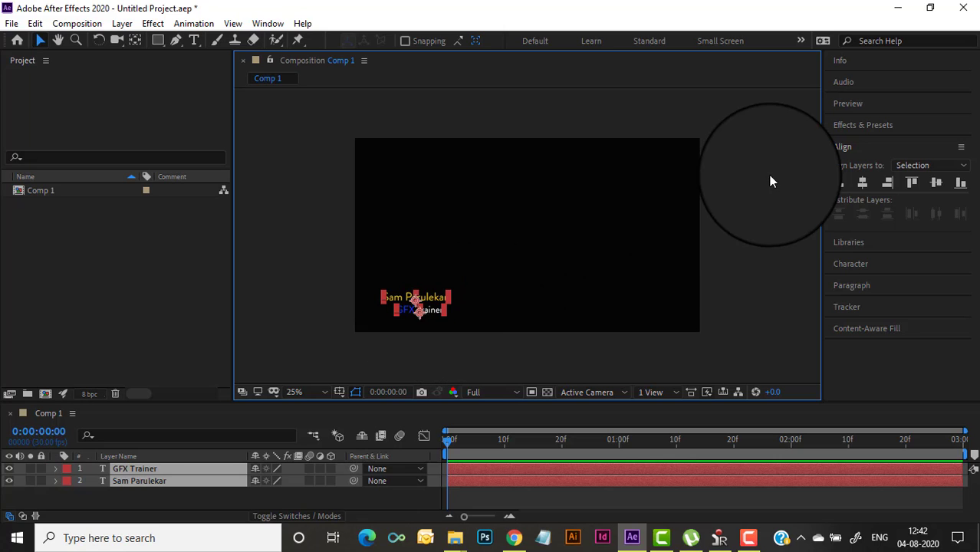
{"action": "left_click", "coordinate": [889, 183]}
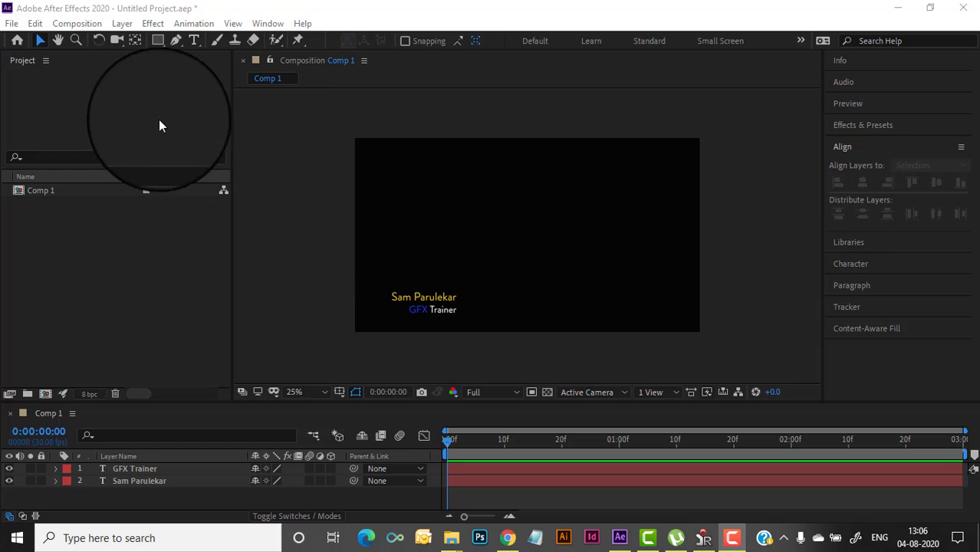
Draw the white slash line left of the text, nudge it slightly right and down, and preview
{"action": "left_click", "coordinate": [176, 40]}
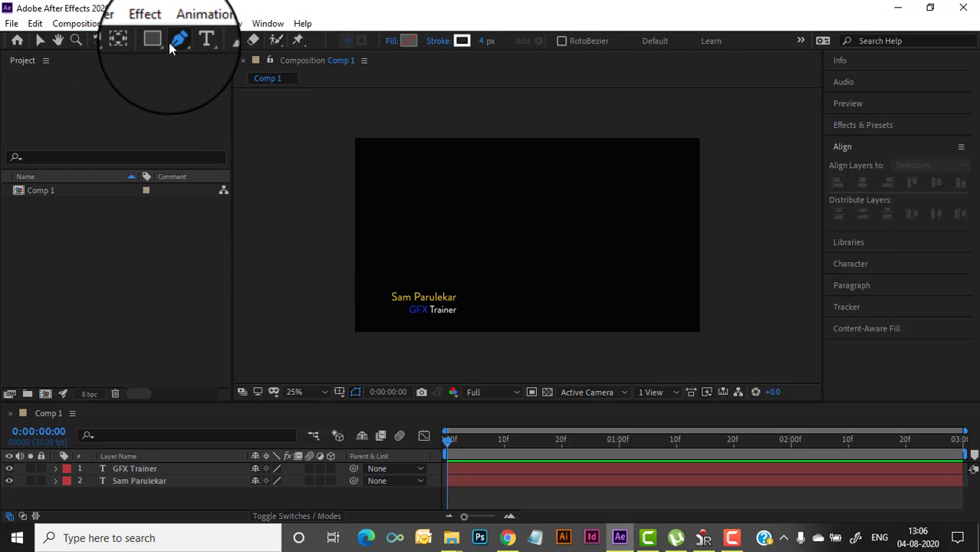
{"action": "left_click", "coordinate": [375, 320]}
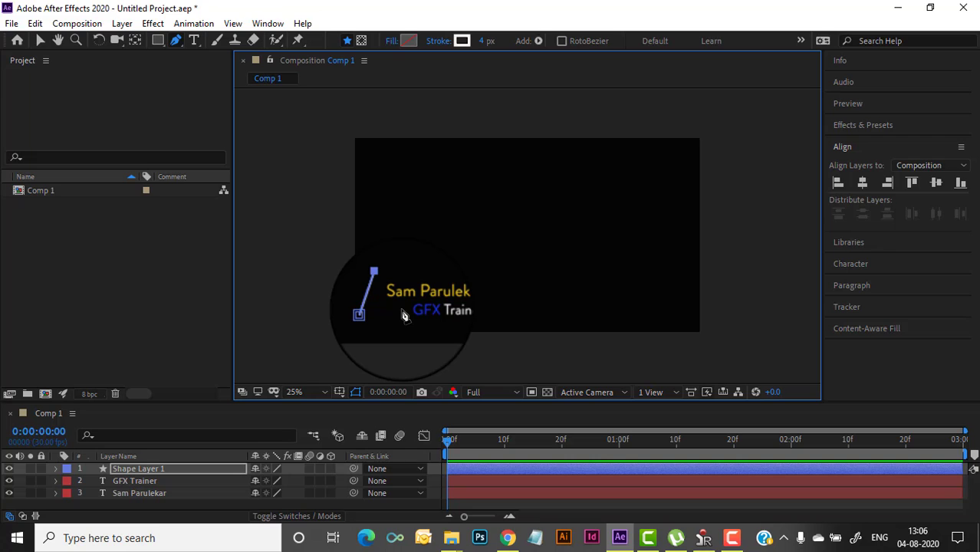
{"action": "scroll", "coordinate": [404, 316], "scroll_direction": "up", "scroll_amount": 4}
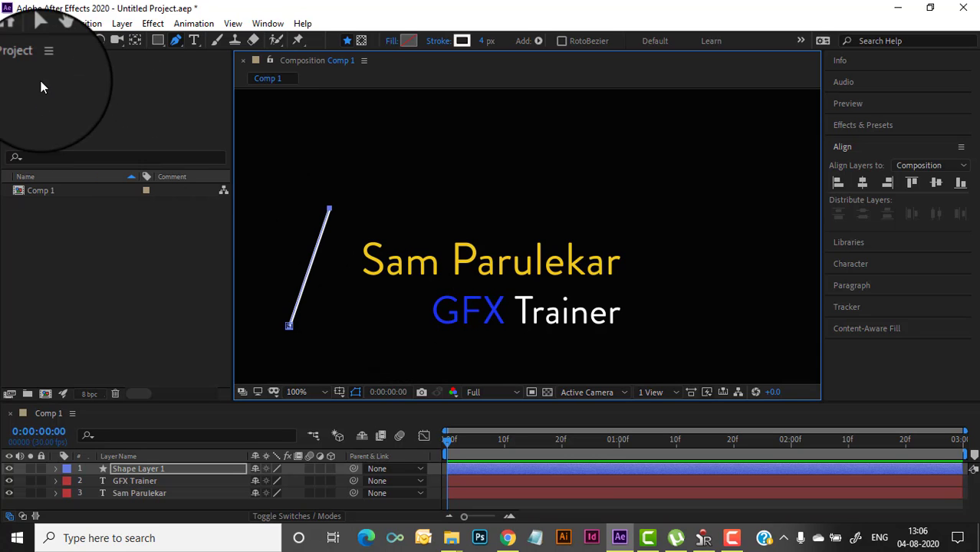
{"action": "left_click", "coordinate": [40, 40]}
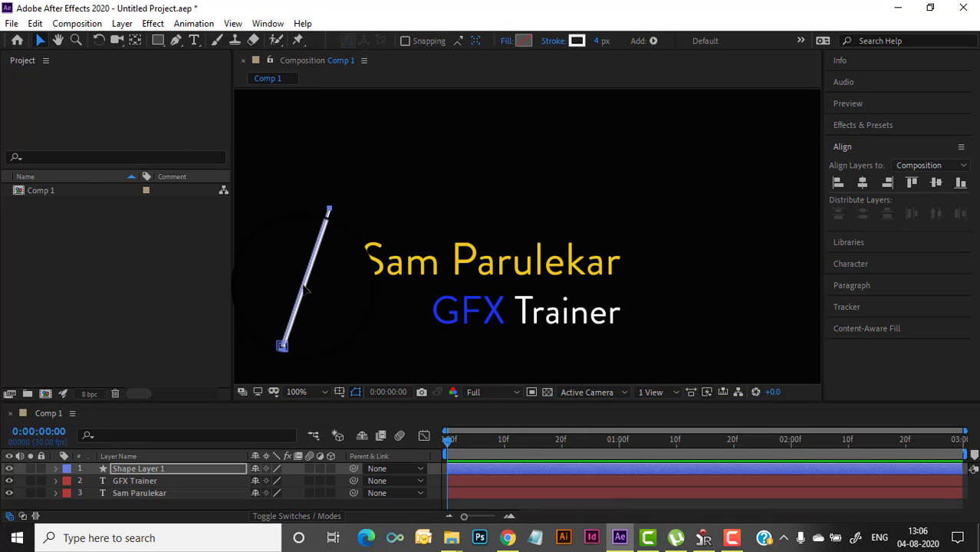
{"action": "left_click_drag", "start_coordinate": [304, 294], "coordinate": [312, 301]}
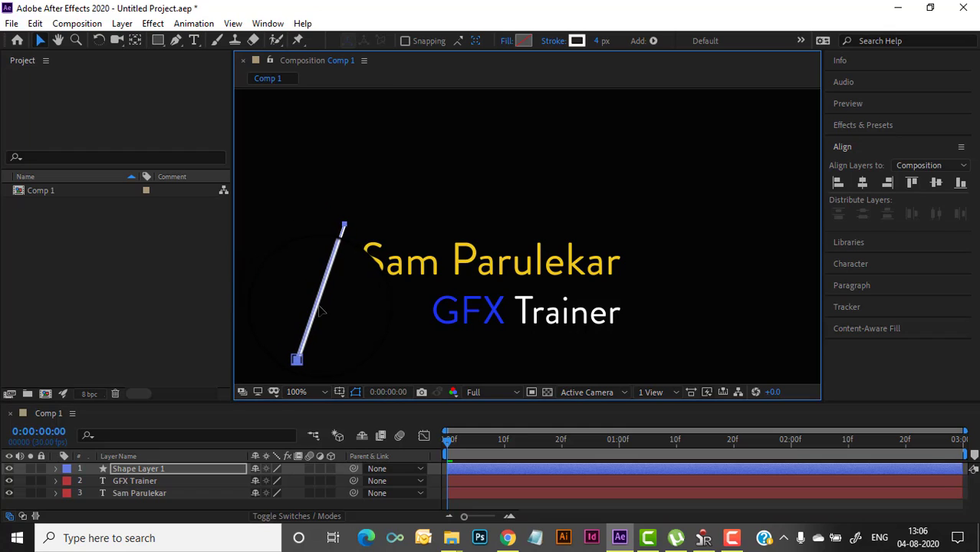
{"action": "key", "text": "space"}
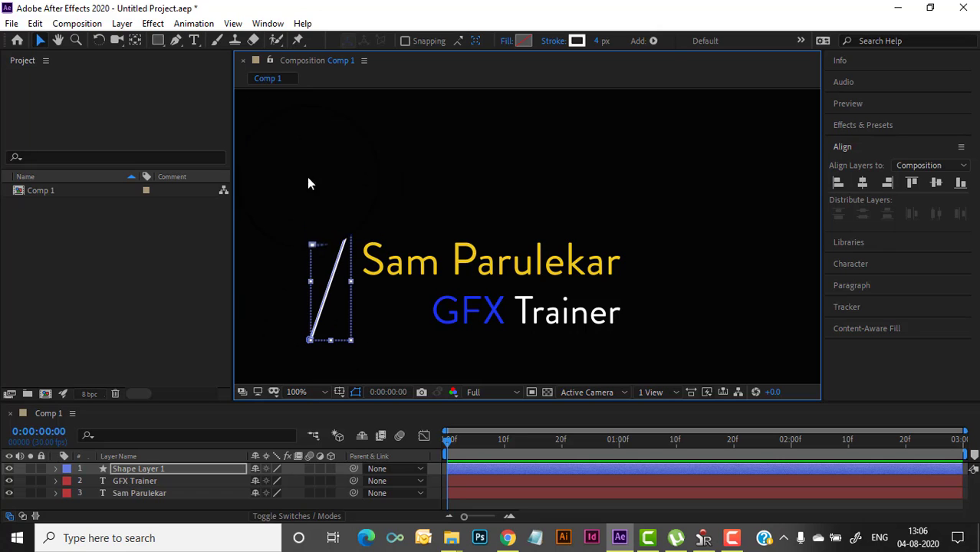
{"action": "left_click", "coordinate": [529, 169]}
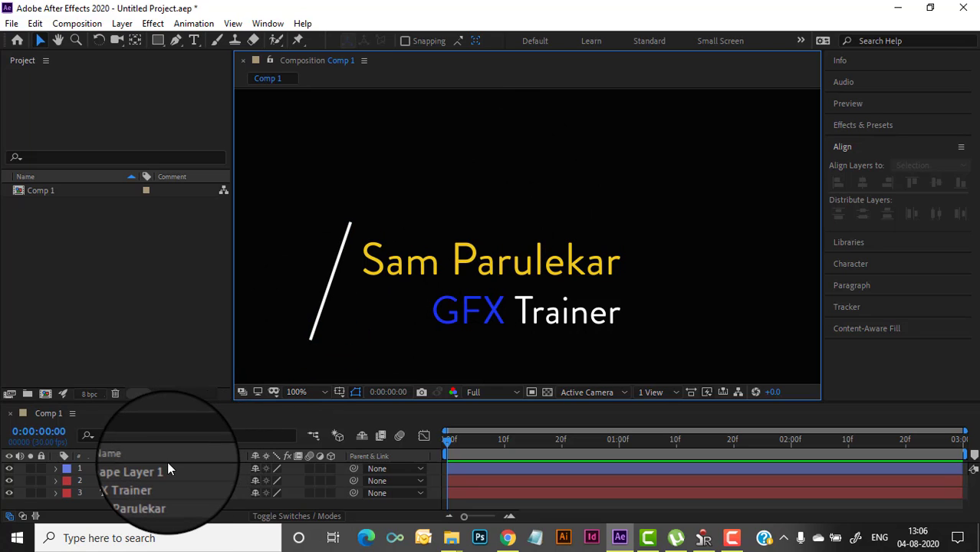
Keyframe the slash's Scale from 0% at frame 0 to 100% at frame 20
{"action": "left_click", "coordinate": [143, 470]}
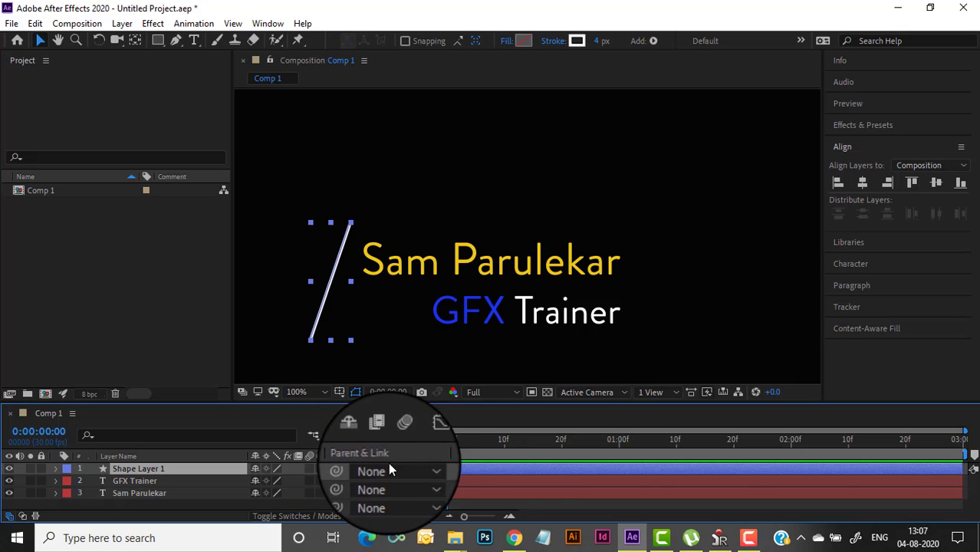
{"action": "key", "text": "s"}
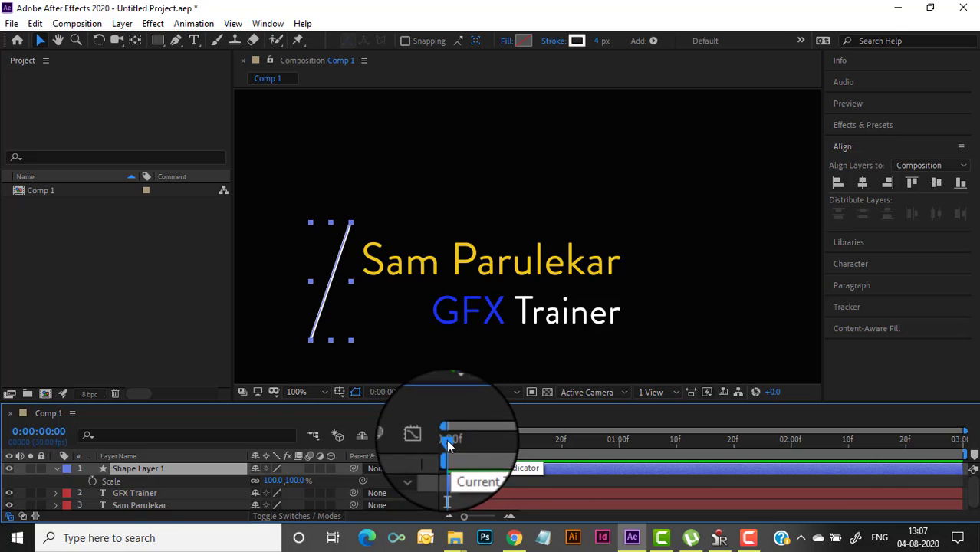
{"action": "left_click_drag", "start_coordinate": [448, 443], "coordinate": [563, 457]}
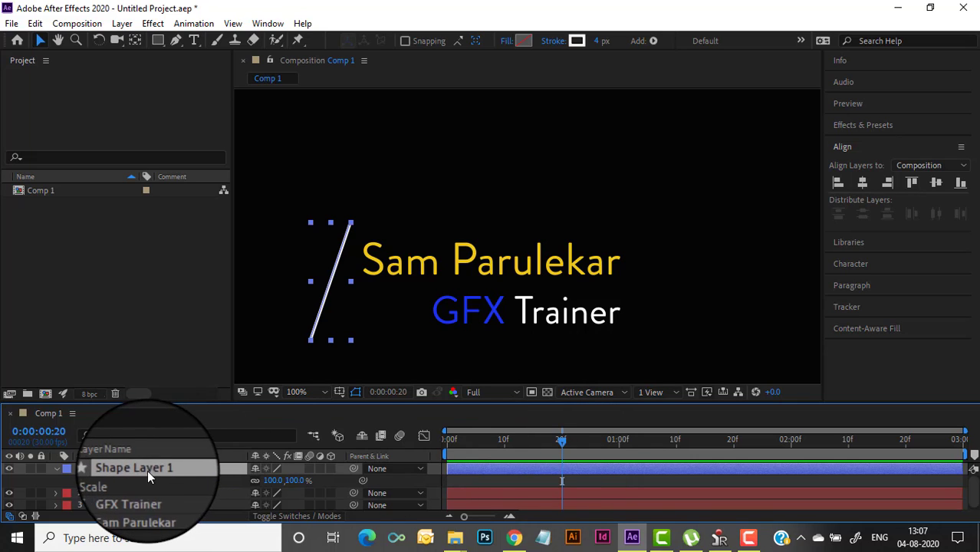
{"action": "left_click", "coordinate": [86, 480]}
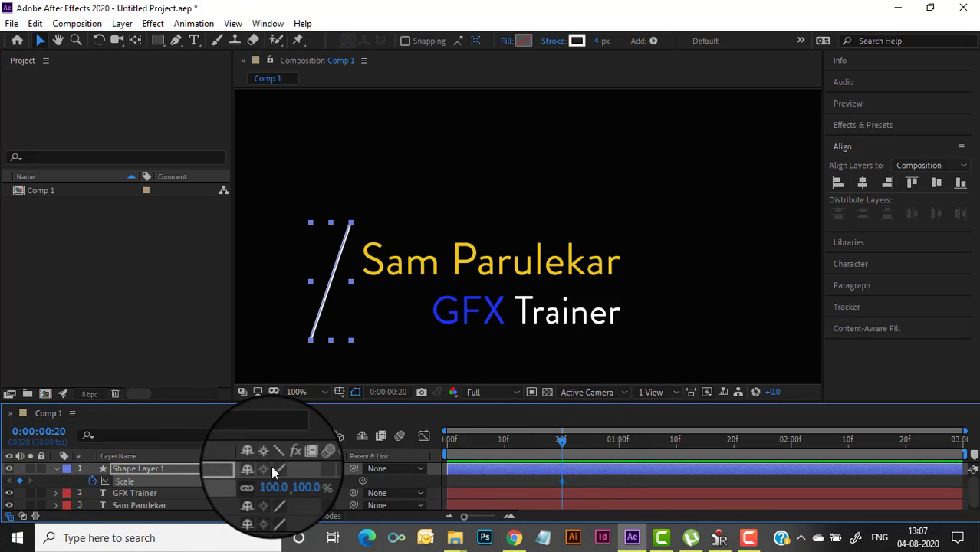
{"action": "left_click_drag", "start_coordinate": [562, 442], "coordinate": [400, 464]}
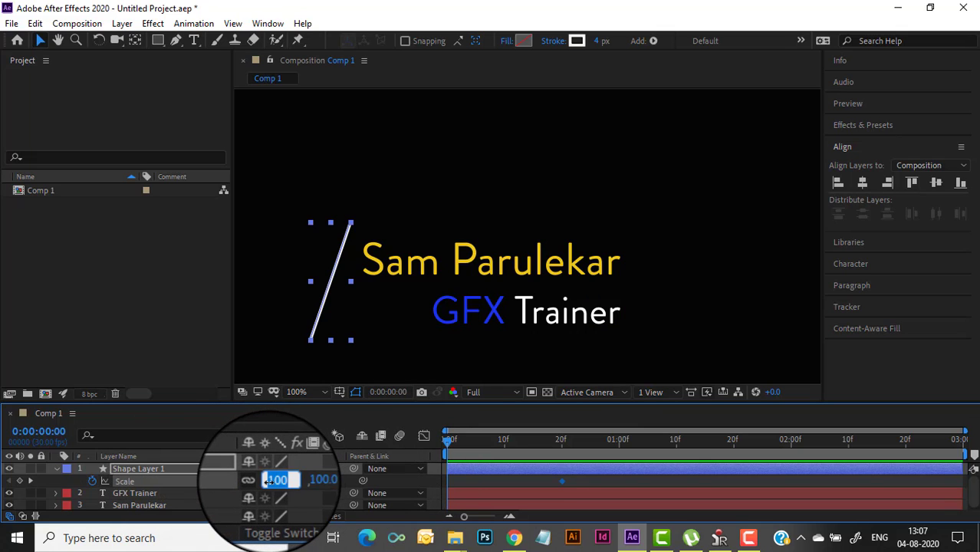
{"action": "key", "text": "Return"}
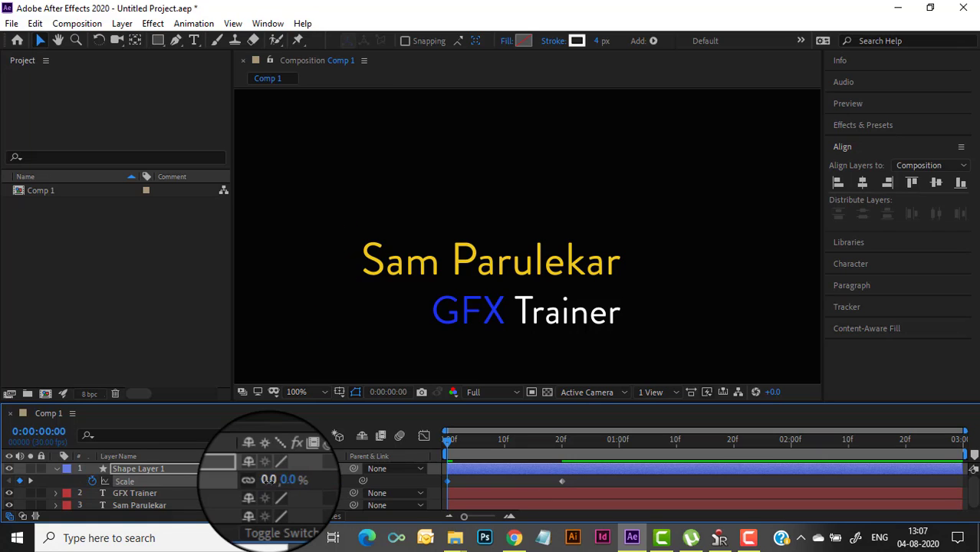
Keyframe the slash's Rotation from -180° at frame 0 to 0° at frame 20
{"action": "key", "text": "shift+r"}
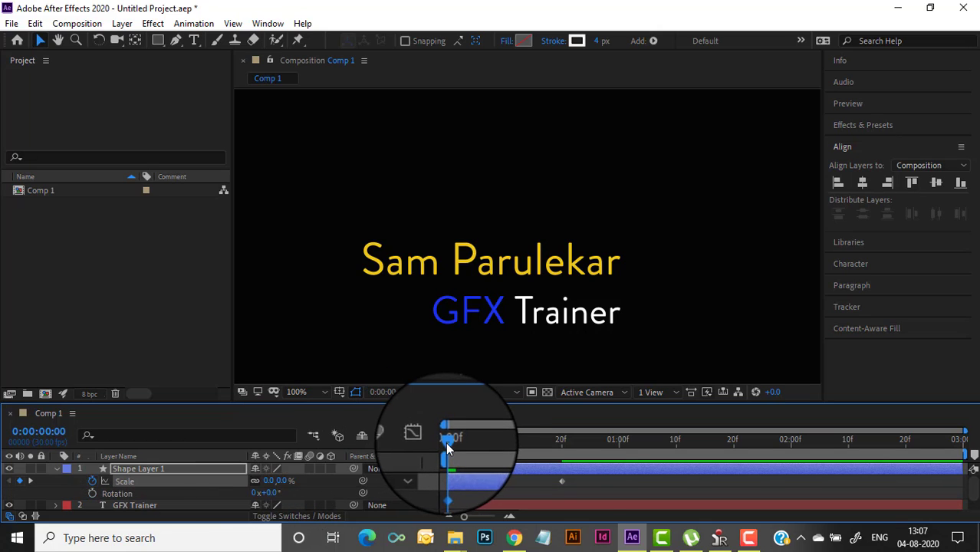
{"action": "left_click_drag", "start_coordinate": [448, 444], "coordinate": [565, 454]}
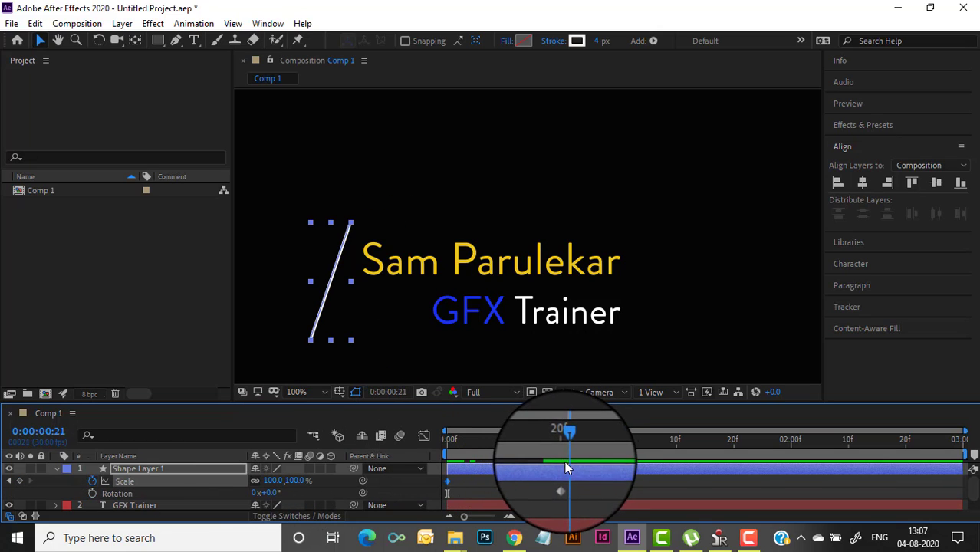
{"action": "left_click", "coordinate": [92, 493]}
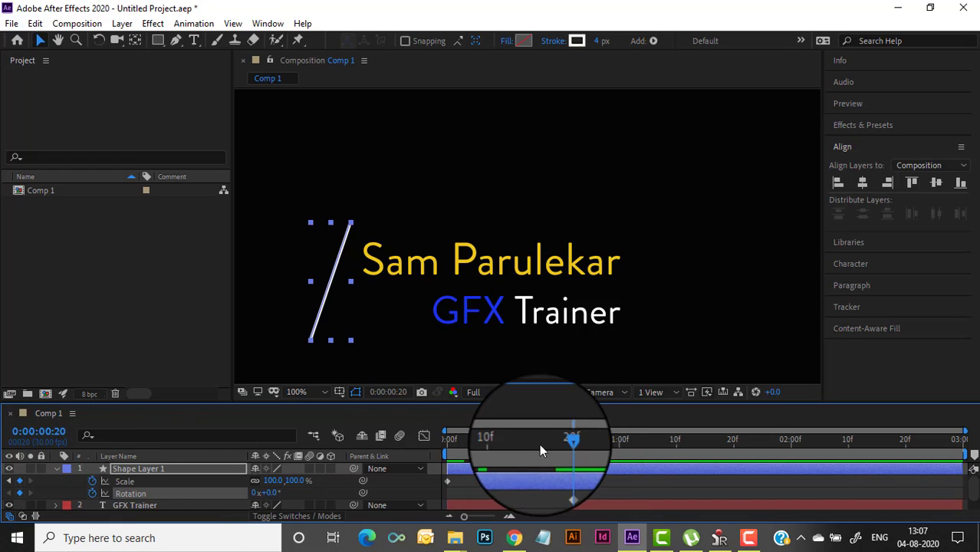
{"action": "left_click_drag", "start_coordinate": [539, 444], "coordinate": [562, 463]}
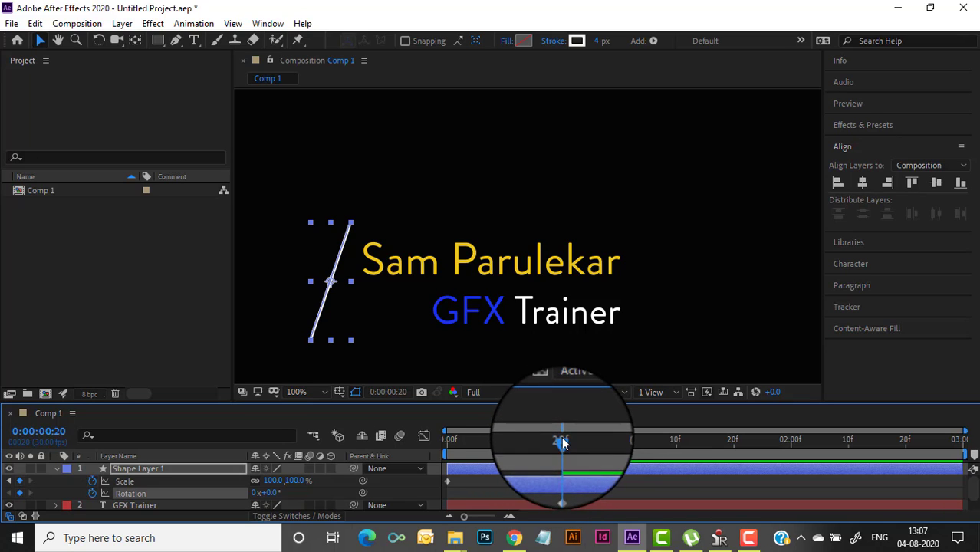
{"action": "left_click_drag", "start_coordinate": [559, 436], "coordinate": [412, 454]}
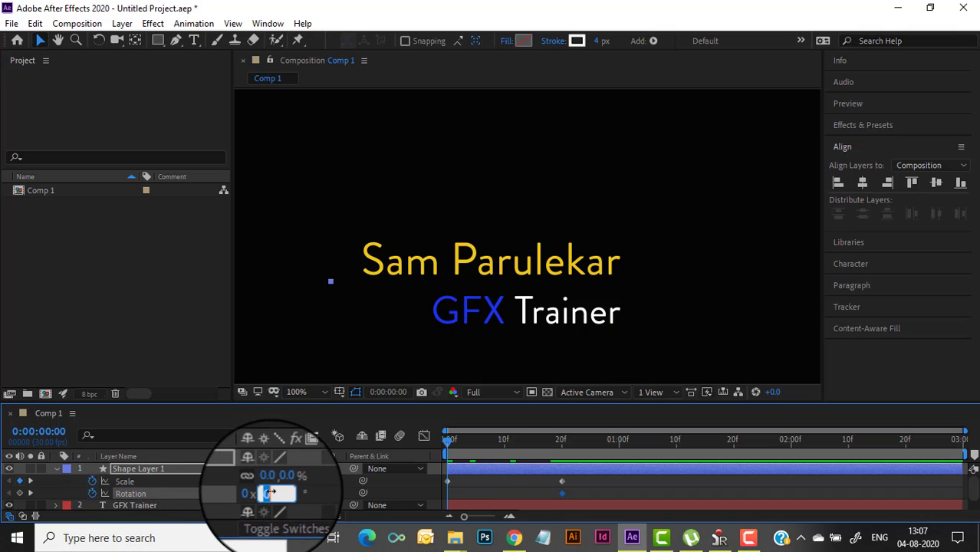
{"action": "type", "text": "-180.0"}
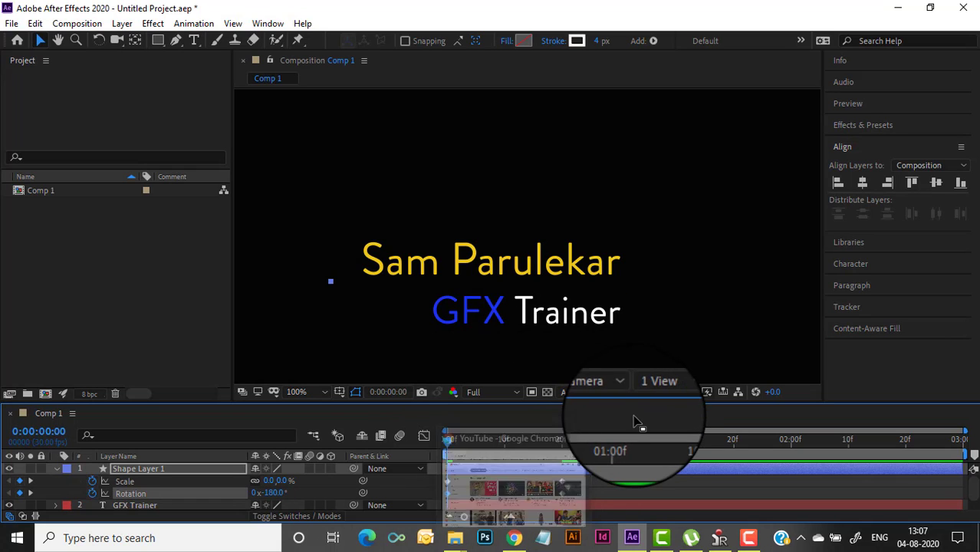
{"action": "mouse_move", "coordinate": [448, 447]}
{"action": "left_mouse_down"}
{"action": "mouse_move", "coordinate": [564, 449]}
{"action": "mouse_move", "coordinate": [437, 447]}
{"action": "left_mouse_up"}
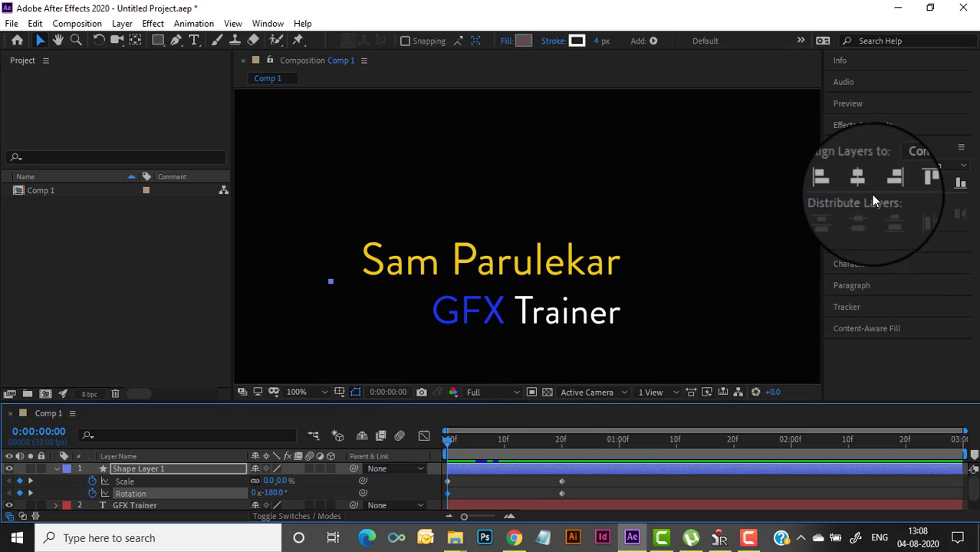
{"action": "left_click", "coordinate": [848, 102]}
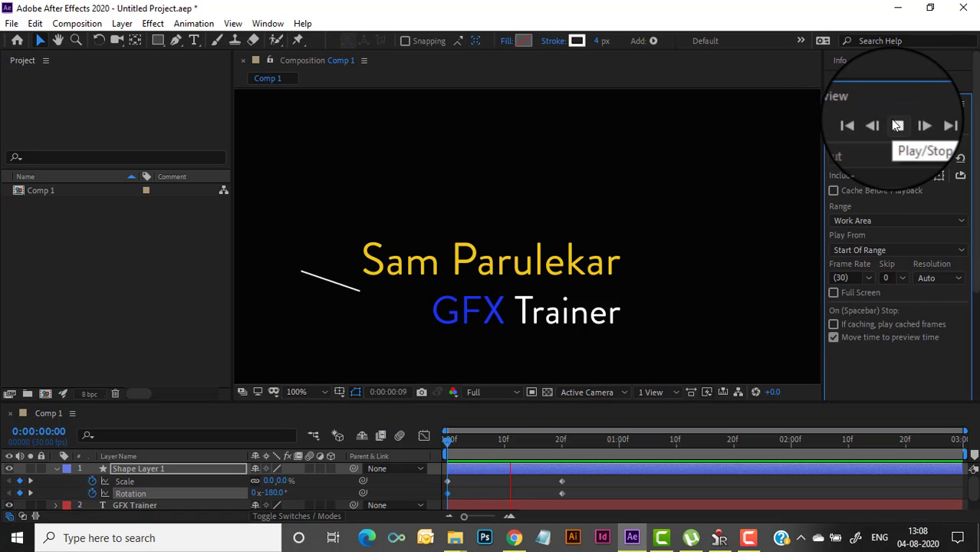
Play the slash spin-in preview and collapse Shape Layer 1's properties
{"action": "left_click", "coordinate": [896, 125]}
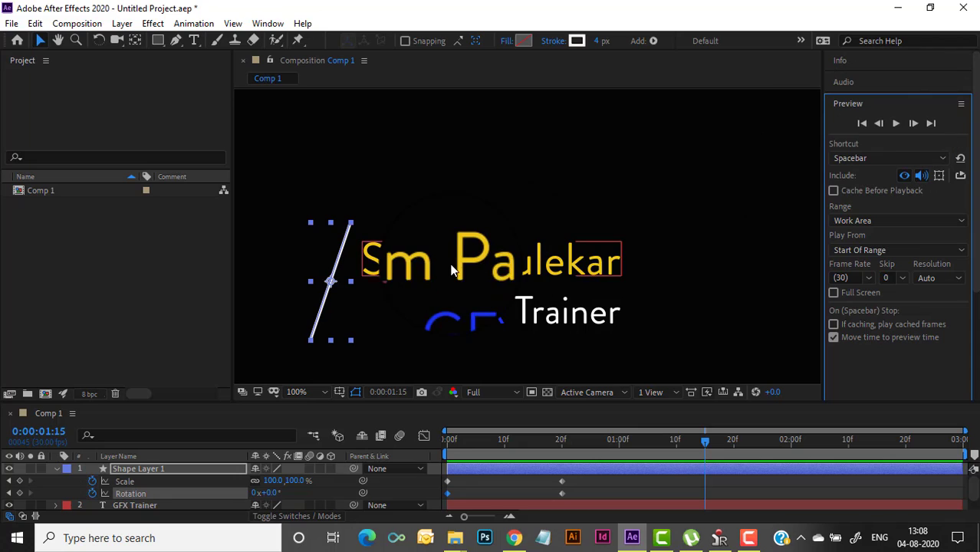
{"action": "left_click", "coordinate": [57, 469]}
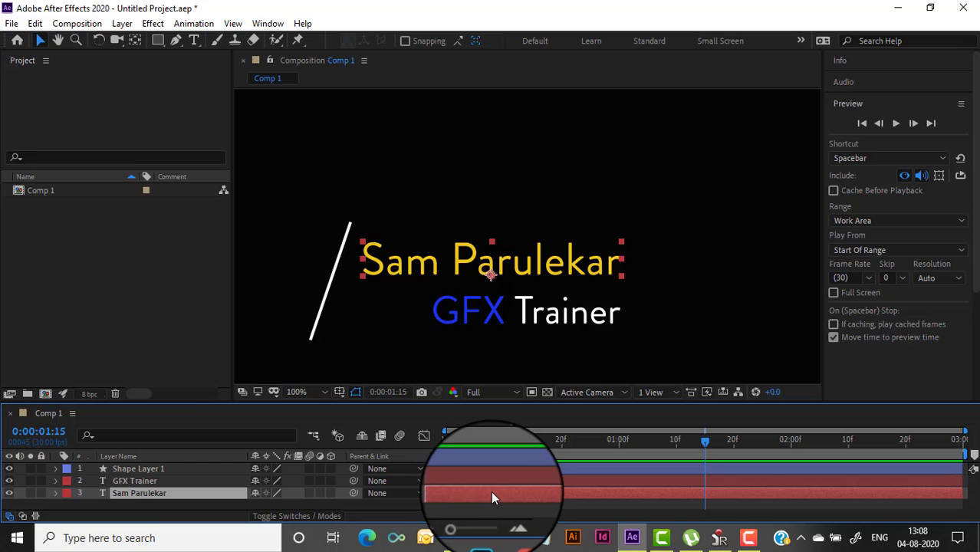
Draw a rectangle mask around the name text and enlarge the Timeline panel
{"action": "left_click", "coordinate": [158, 41]}
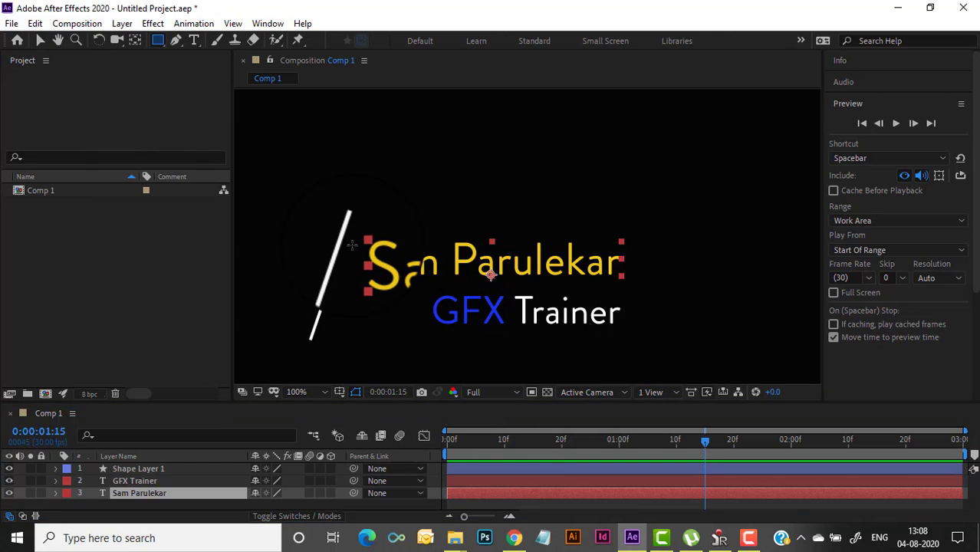
{"action": "left_click_drag", "start_coordinate": [356, 234], "coordinate": [627, 283]}
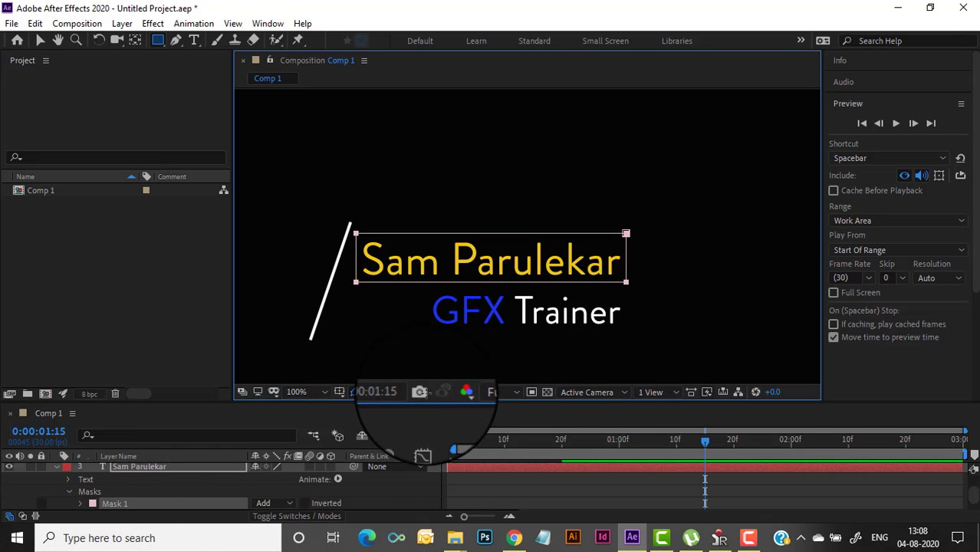
{"action": "left_click_drag", "start_coordinate": [426, 401], "coordinate": [426, 362]}
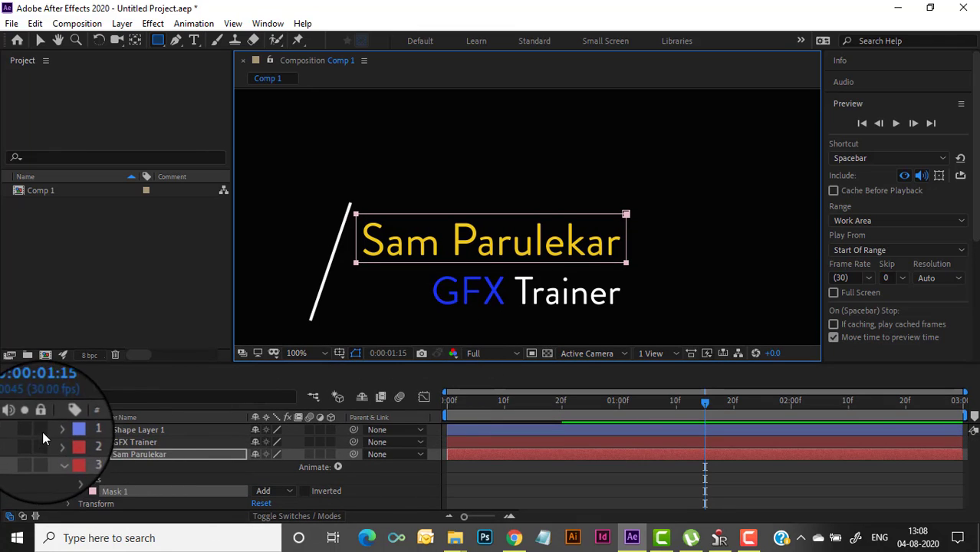
Reveal the layers' keyframed properties and the name layer's Mask 1 using U and M
{"action": "left_click", "coordinate": [59, 454]}
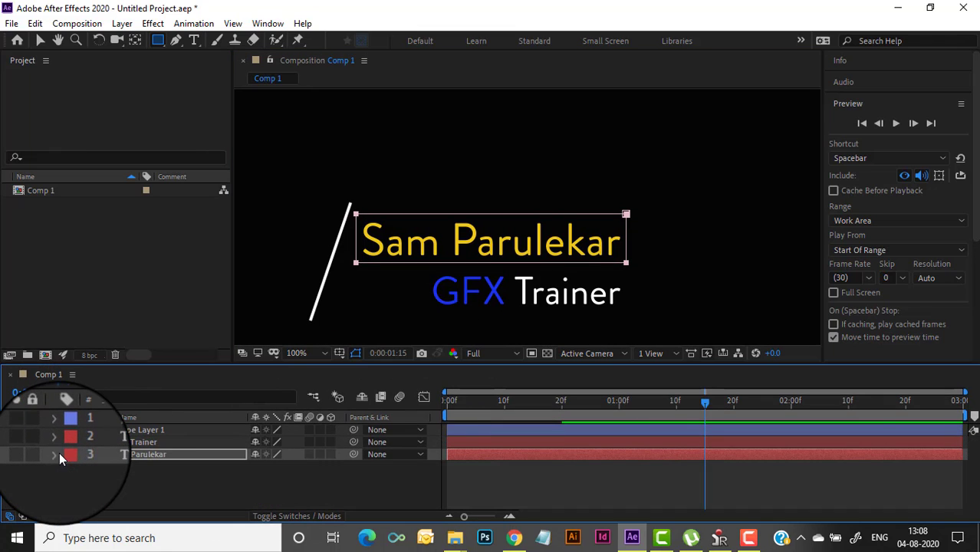
{"action": "left_click", "coordinate": [136, 431], "text": "shift"}
{"action": "key", "text": "u"}
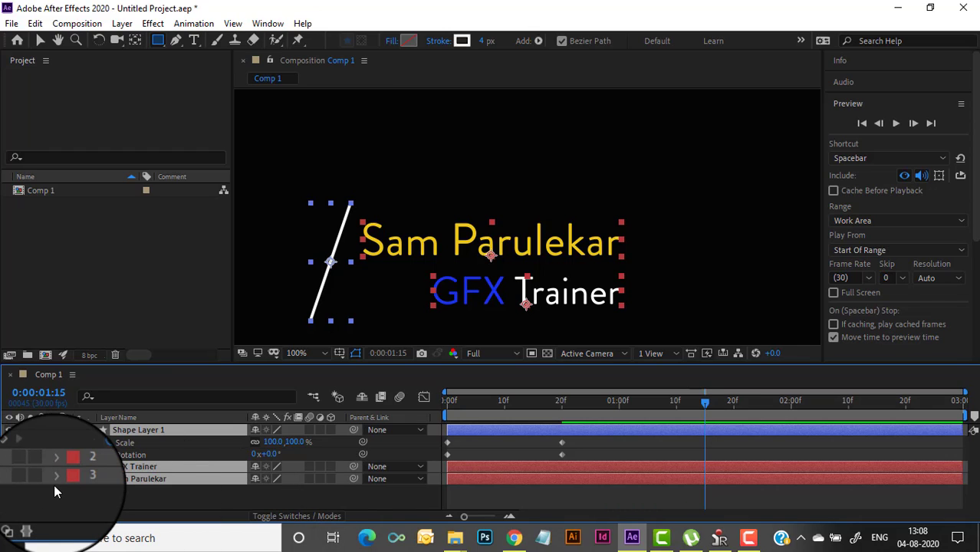
{"action": "key", "text": "m"}
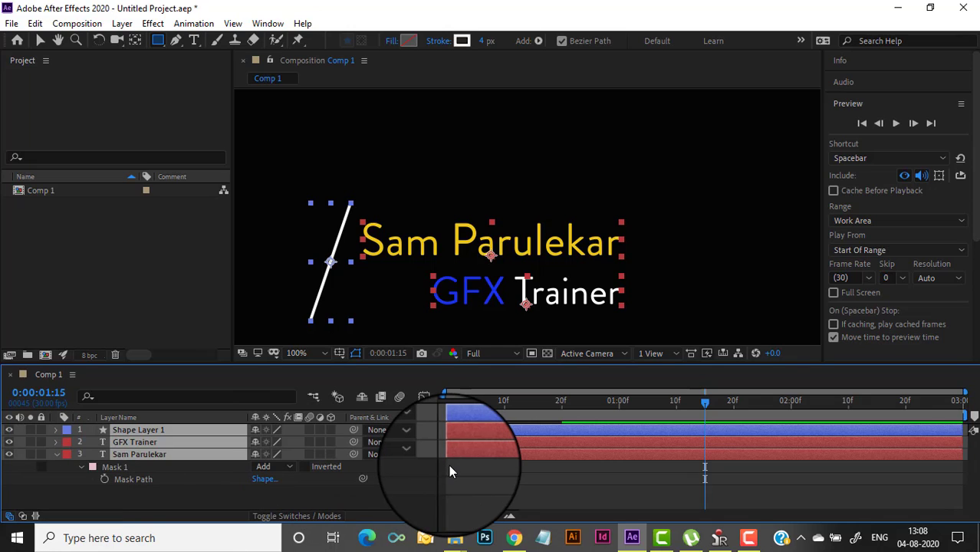
{"action": "key", "text": "u"}
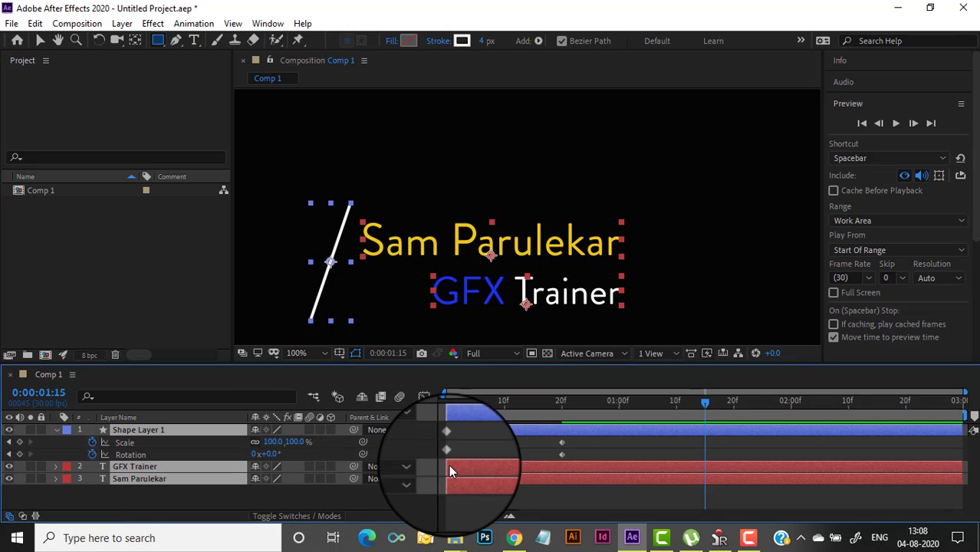
{"action": "key", "text": "m"}
{"action": "key", "text": "m"}
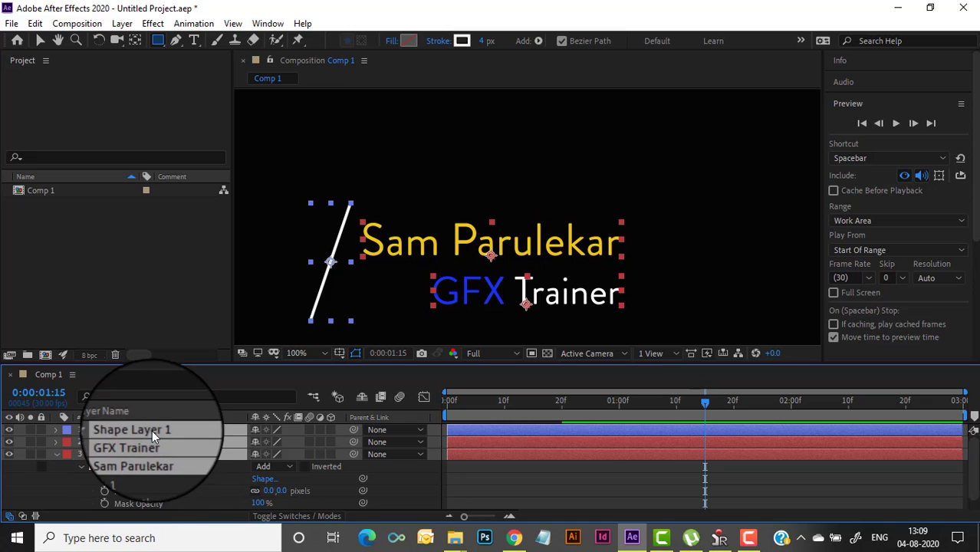
{"action": "left_click", "coordinate": [82, 467]}
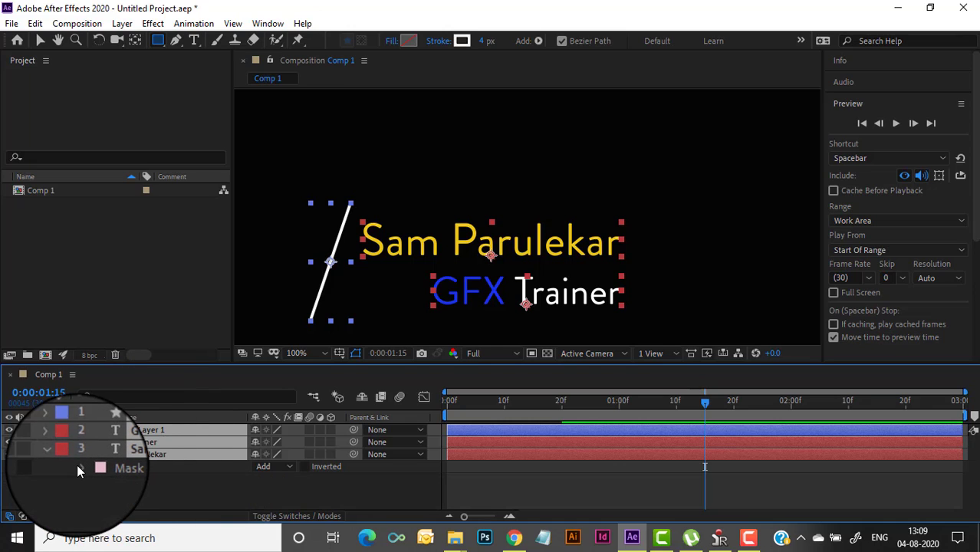
{"action": "key", "text": "u"}
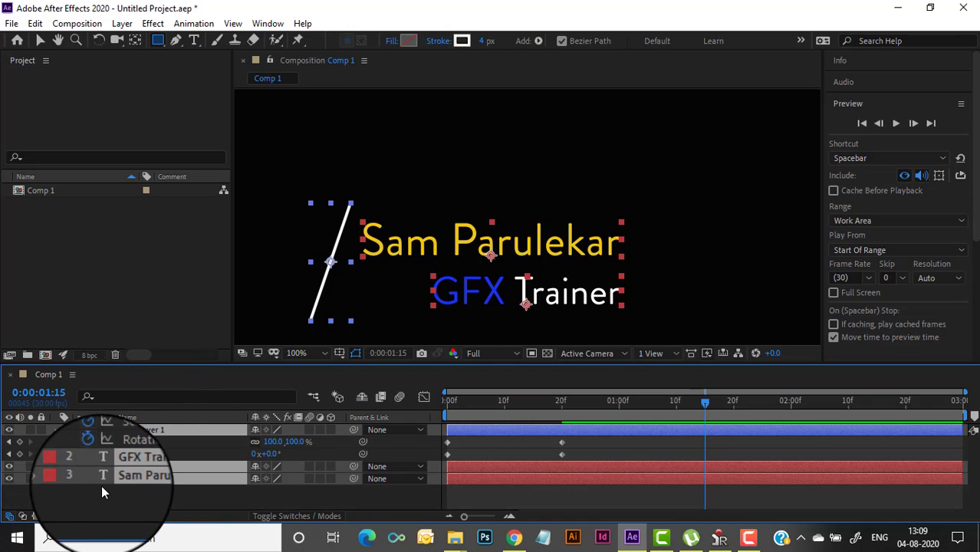
{"action": "left_click", "coordinate": [56, 478]}
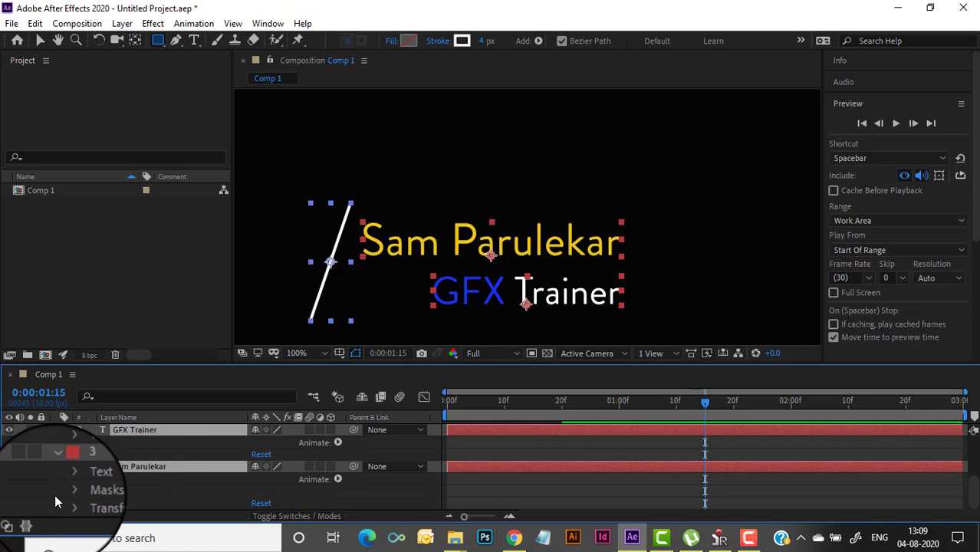
Move the current time to 0:00:01:20
{"action": "scroll", "coordinate": [473, 472], "scroll_direction": "up", "scroll_amount": 5}
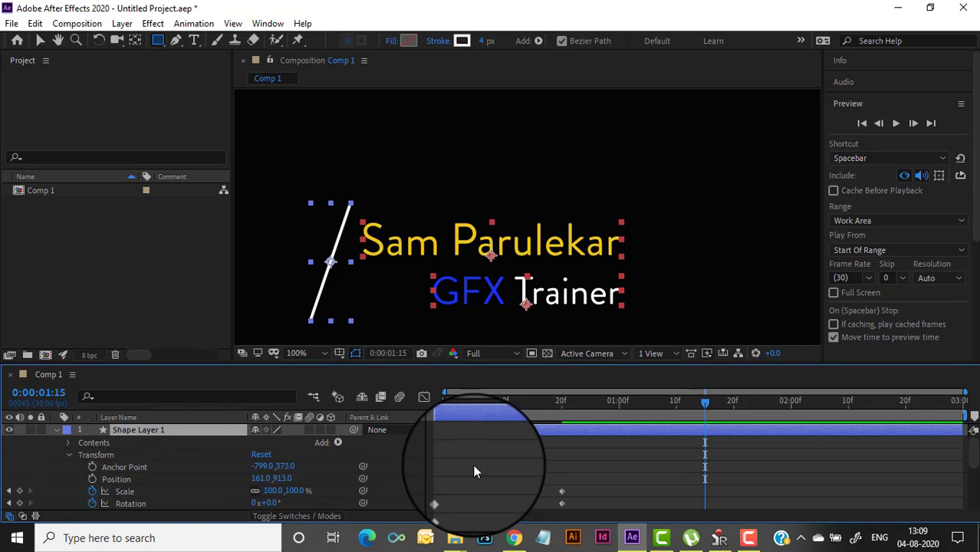
{"action": "scroll", "coordinate": [473, 470], "scroll_direction": "down", "scroll_amount": 4}
{"action": "scroll", "coordinate": [473, 470], "scroll_direction": "up", "scroll_amount": 2}
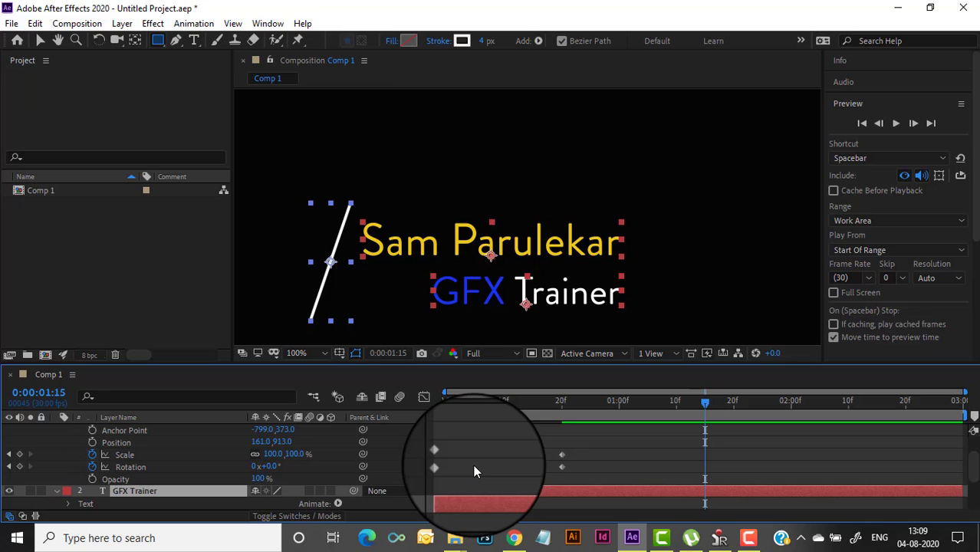
{"action": "scroll", "coordinate": [473, 465], "scroll_direction": "down", "scroll_amount": 1}
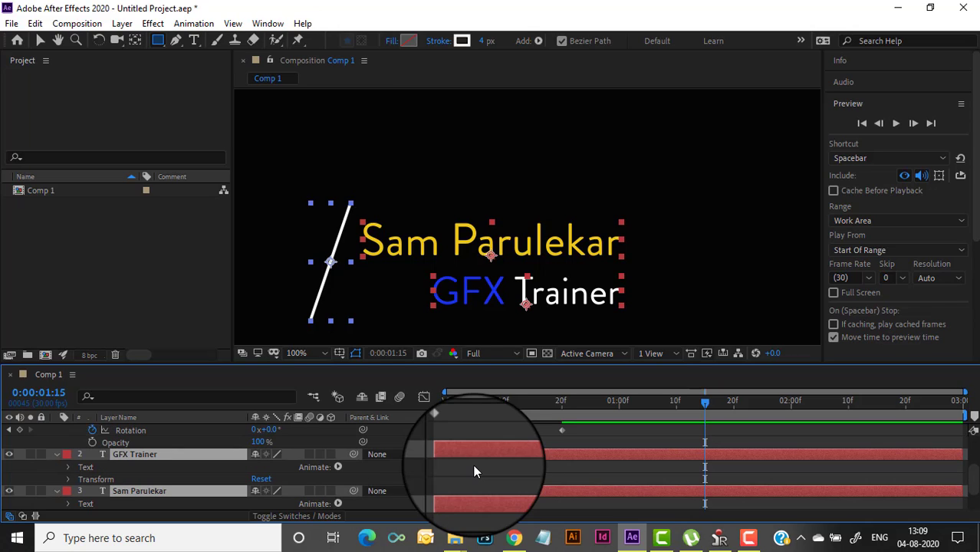
{"action": "scroll", "coordinate": [472, 471], "scroll_direction": "down", "scroll_amount": 1}
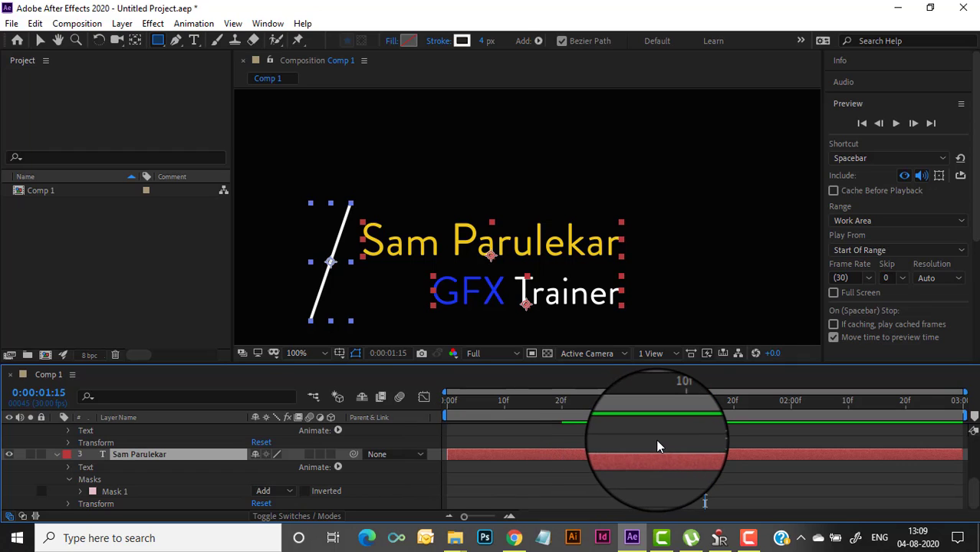
{"action": "scroll", "coordinate": [657, 445], "scroll_direction": "up", "scroll_amount": 1}
{"action": "scroll", "coordinate": [656, 445], "scroll_direction": "up", "scroll_amount": 1}
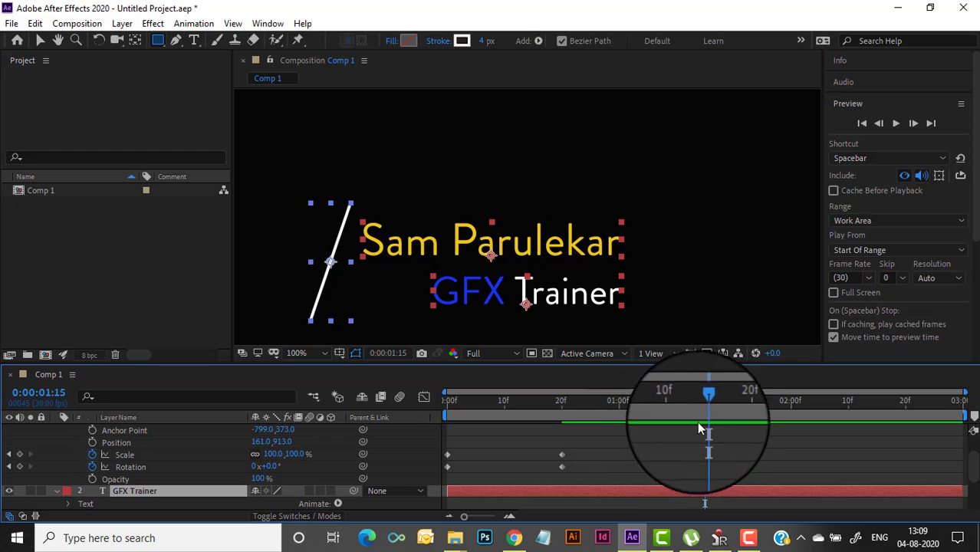
{"action": "left_click_drag", "start_coordinate": [705, 405], "coordinate": [733, 440]}
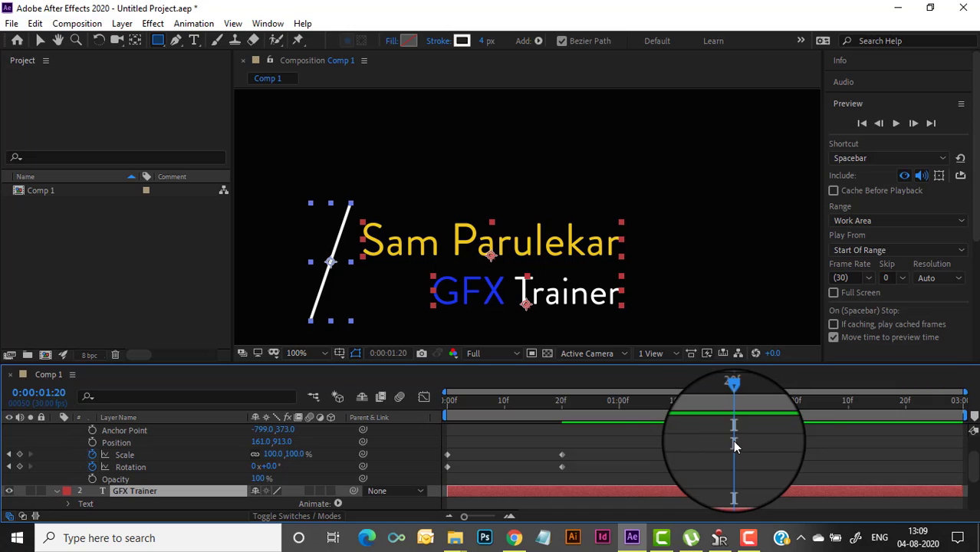
{"action": "scroll", "coordinate": [364, 500], "scroll_direction": "down", "scroll_amount": 3}
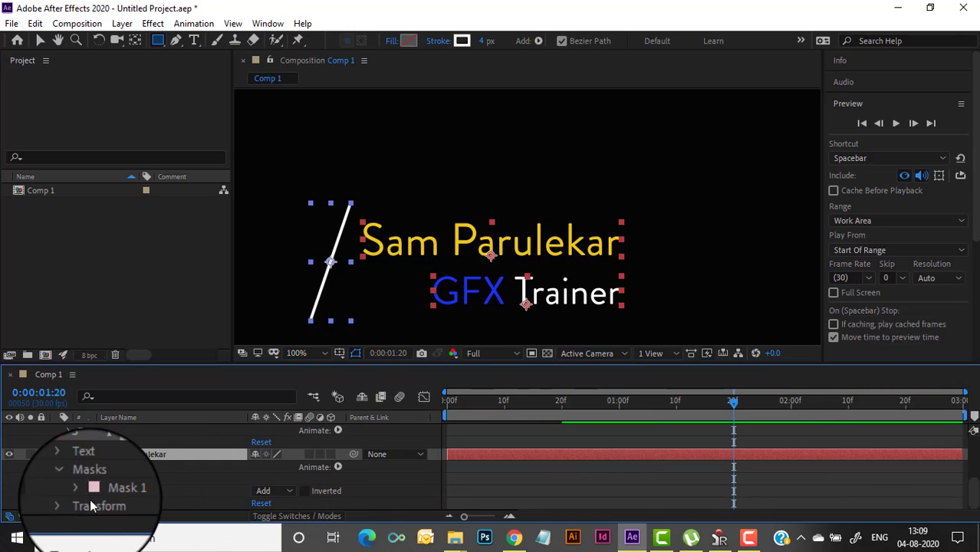
Start the Mask 1 Mask Path stopwatch at 1:20, move to frame 20, and pick the Selection tool
{"action": "left_click", "coordinate": [80, 491]}
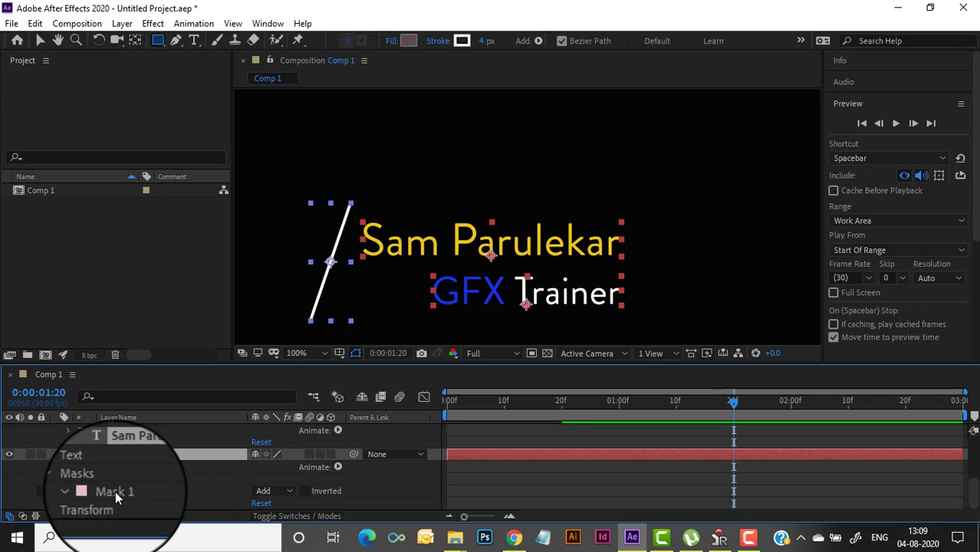
{"action": "scroll", "coordinate": [154, 493], "scroll_direction": "down", "scroll_amount": 2}
{"action": "left_click", "coordinate": [103, 455]}
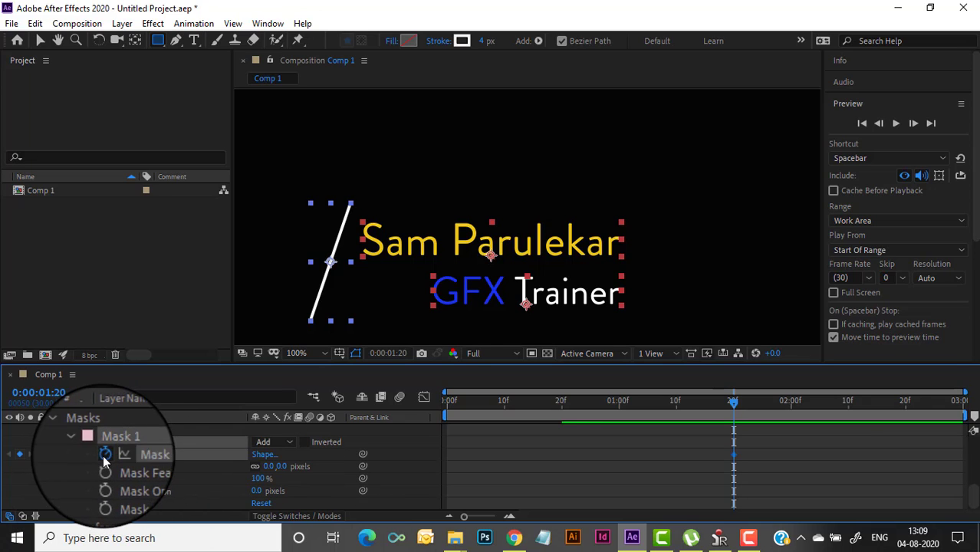
{"action": "scroll", "coordinate": [636, 418], "scroll_direction": "down", "scroll_amount": 5}
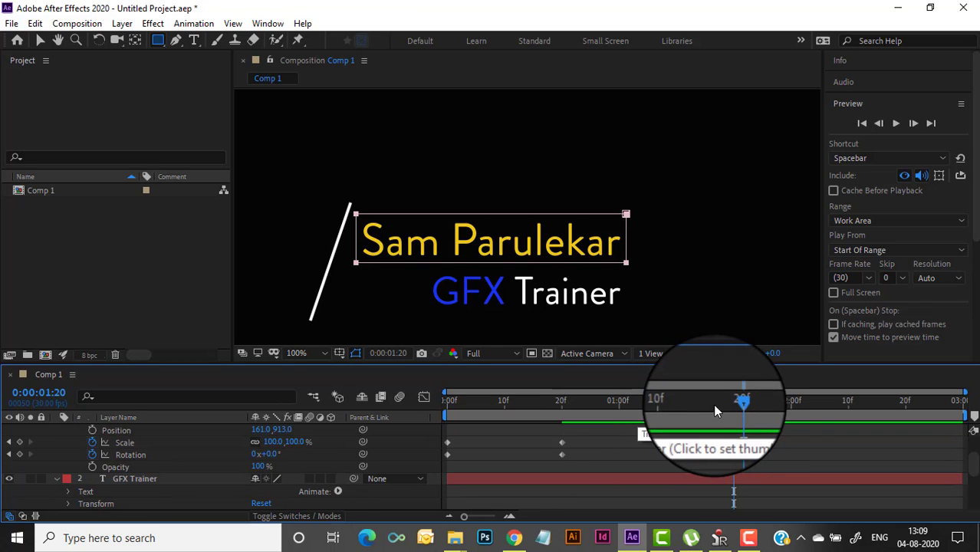
{"action": "left_click_drag", "start_coordinate": [733, 406], "coordinate": [559, 419]}
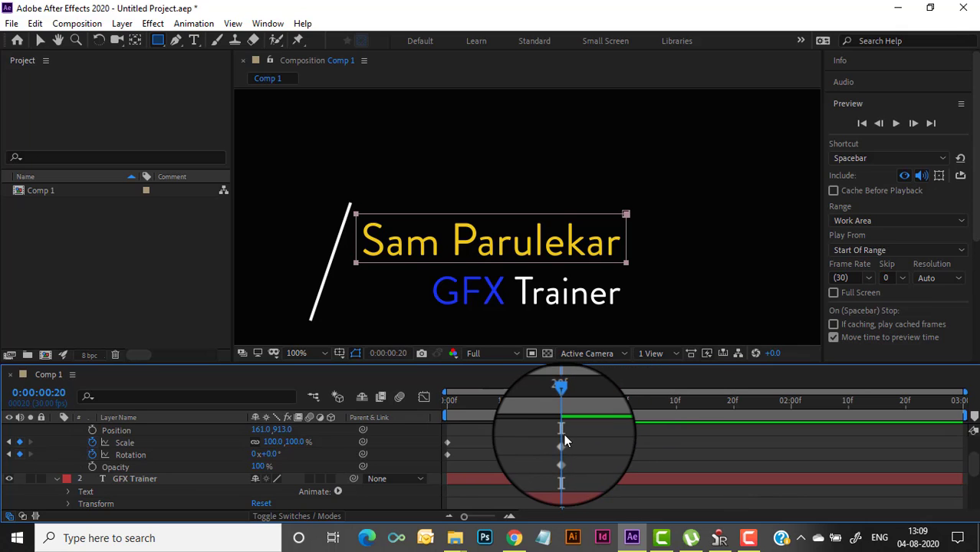
{"action": "scroll", "coordinate": [564, 438], "scroll_direction": "up", "scroll_amount": 4}
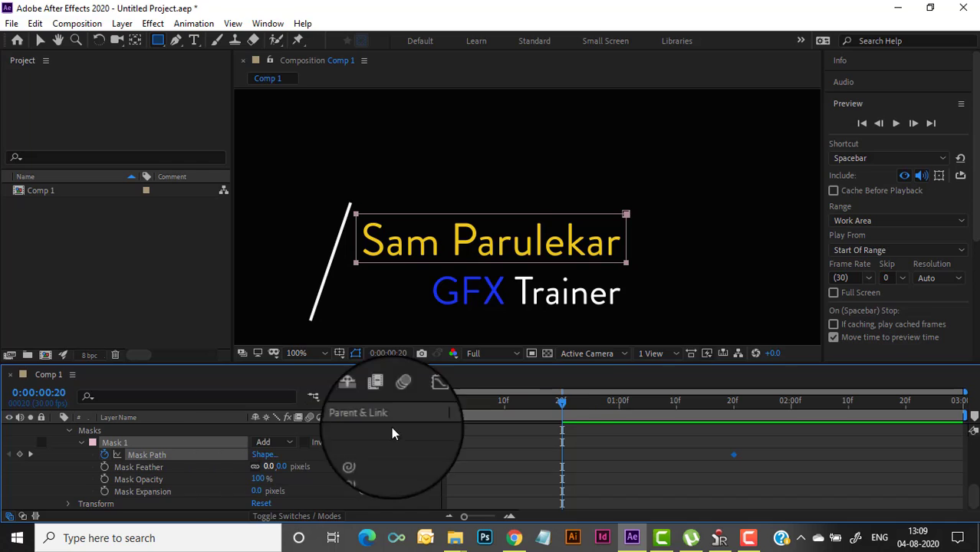
{"action": "left_click", "coordinate": [40, 40]}
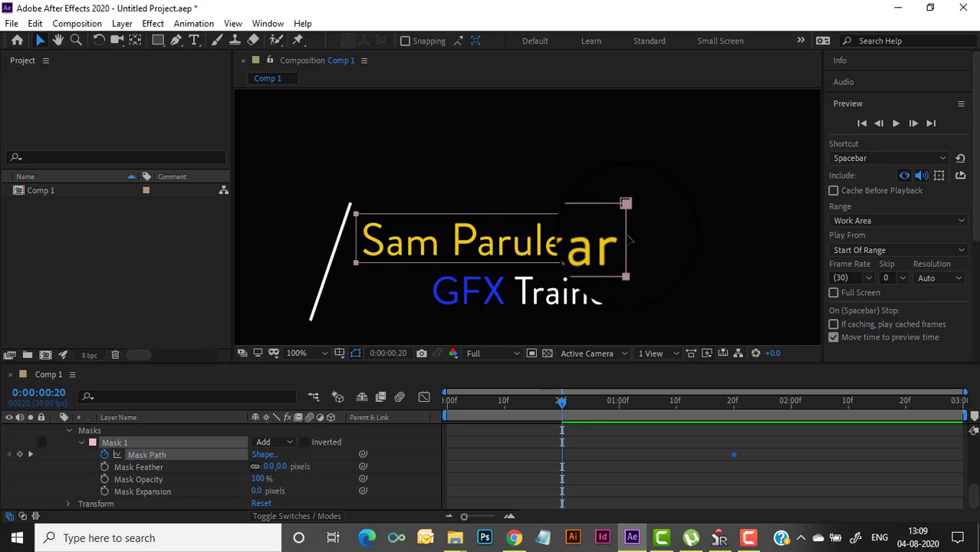
Squeeze the name layer's Mask 1 to a thin sliver at frame 20, then return to frame 0
{"action": "double_click", "coordinate": [627, 234]}
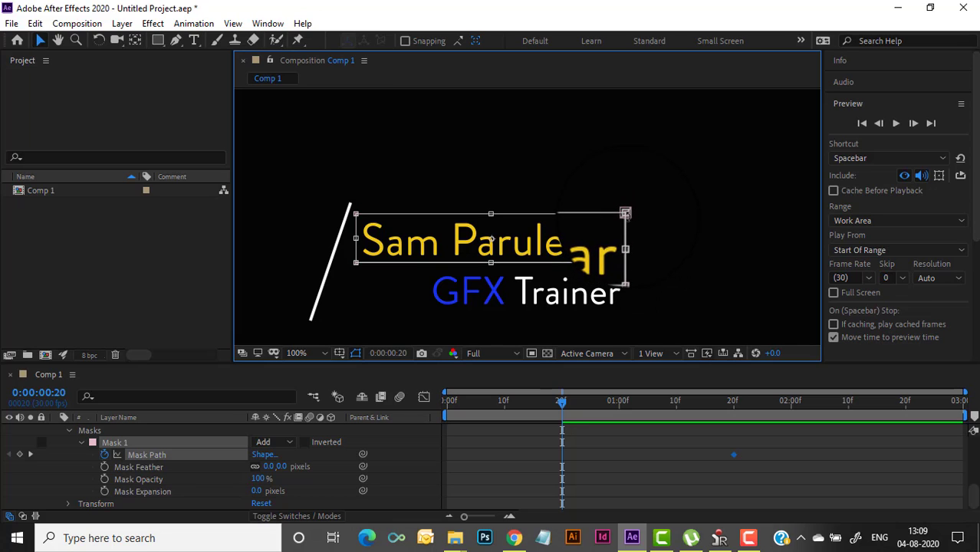
{"action": "left_click_drag", "start_coordinate": [626, 238], "coordinate": [358, 264]}
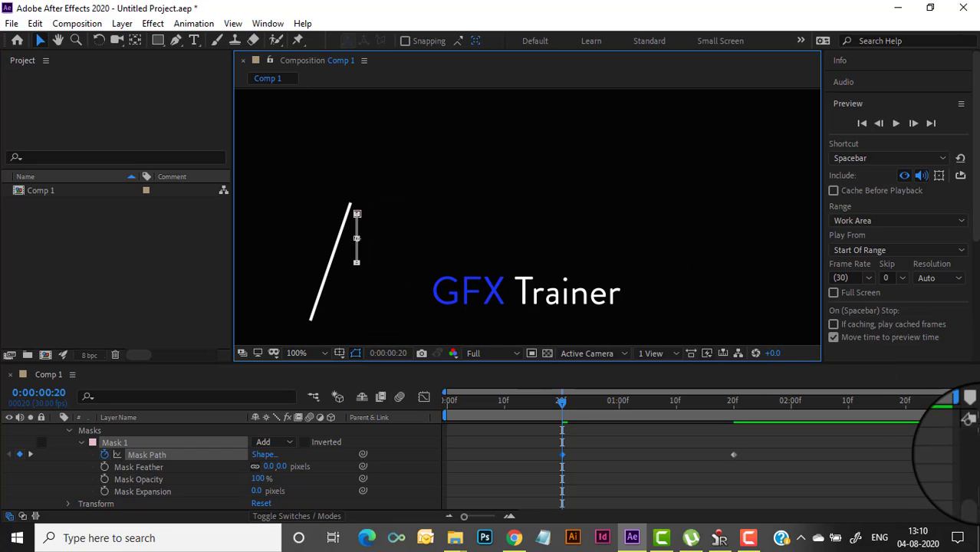
{"action": "left_click_drag", "start_coordinate": [562, 405], "coordinate": [261, 401]}
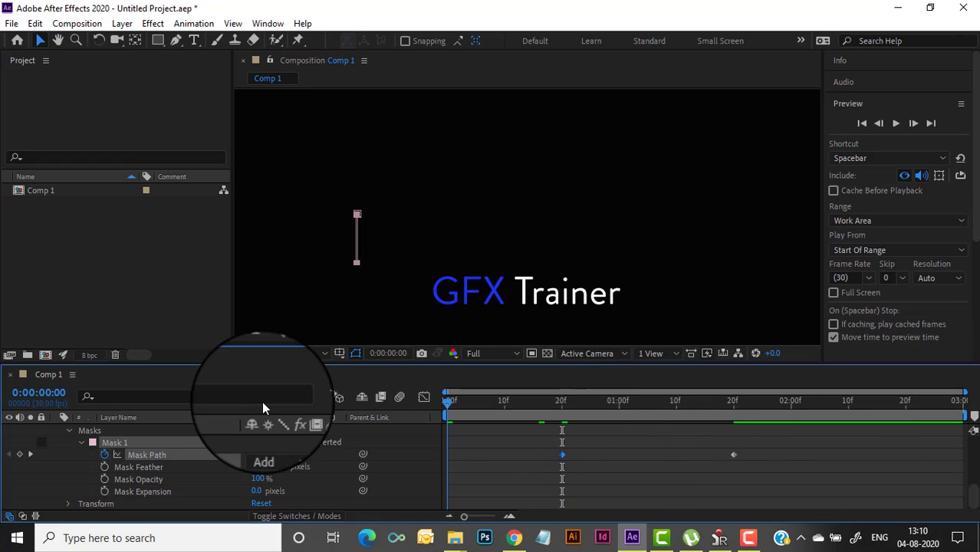
Preview up to 2:02, then collapse the Masks group, name, GFX Trainer and Shape Layer 1 to single rows
{"action": "left_click", "coordinate": [896, 124]}
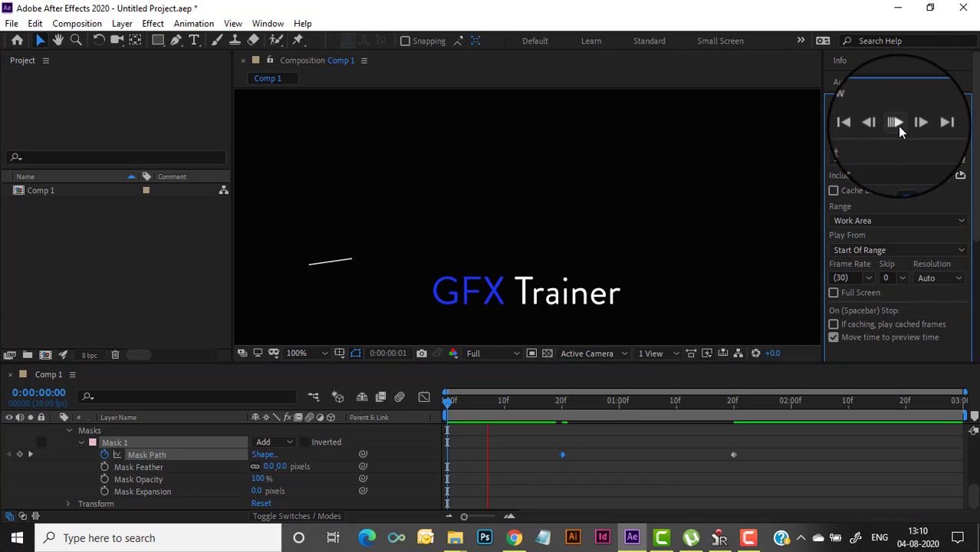
{"action": "left_click", "coordinate": [895, 123]}
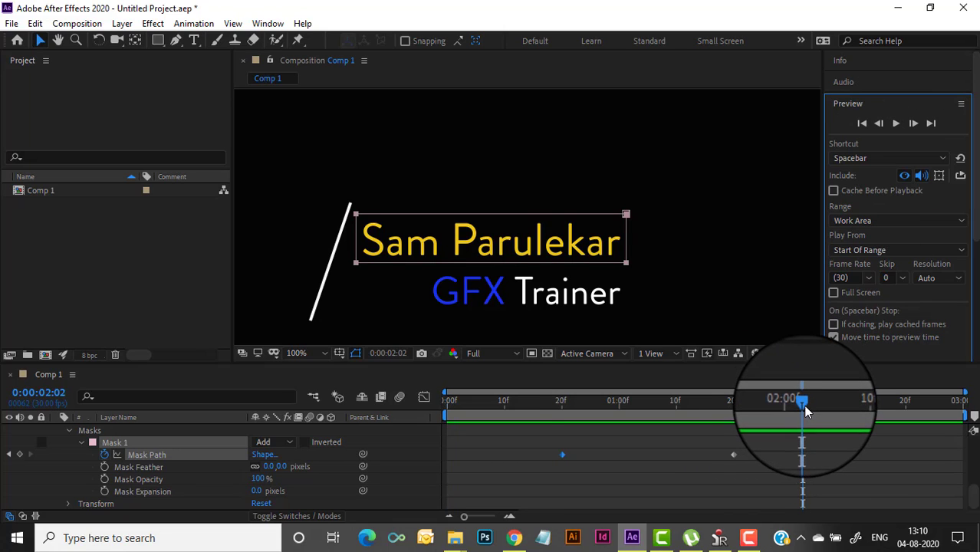
{"action": "scroll", "coordinate": [166, 473], "scroll_direction": "up", "scroll_amount": 2}
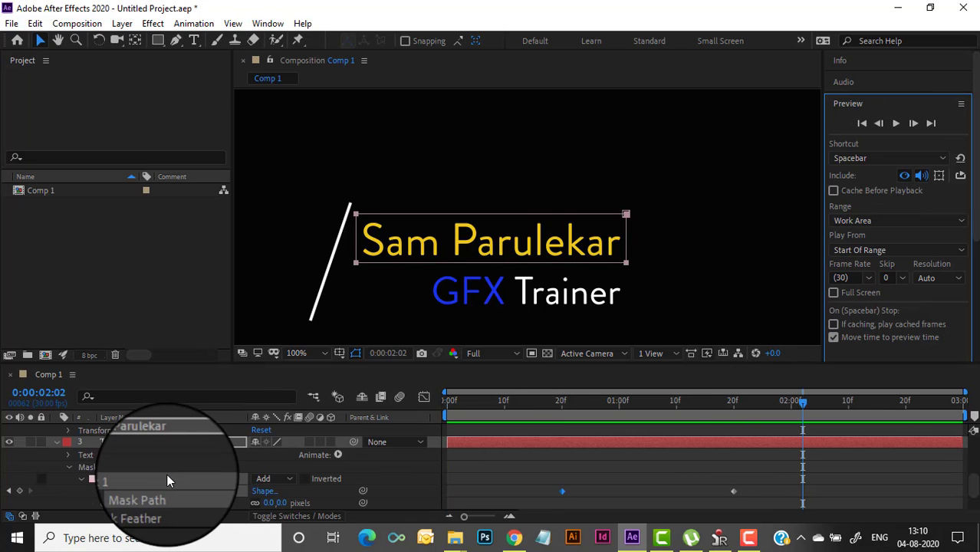
{"action": "left_click", "coordinate": [70, 466]}
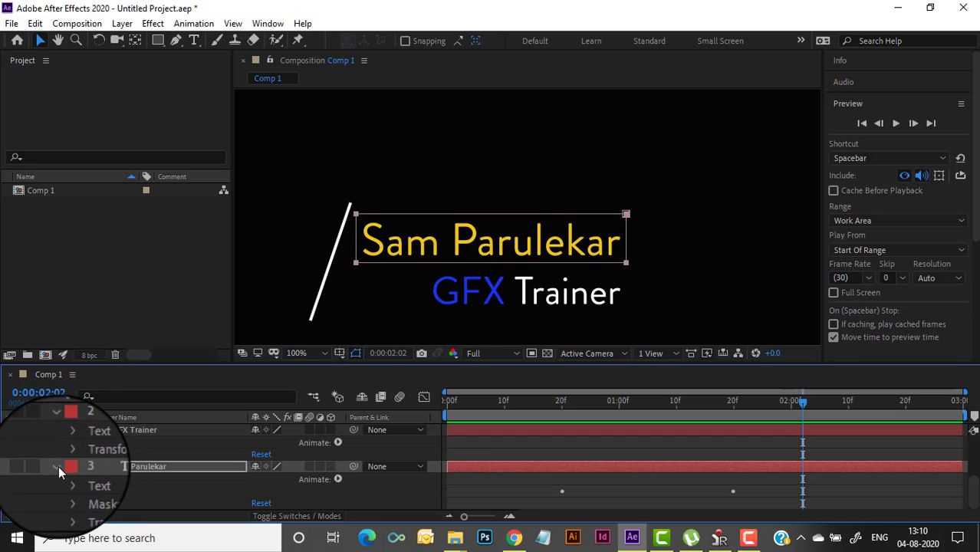
{"action": "left_click", "coordinate": [55, 466]}
{"action": "scroll", "coordinate": [60, 460], "scroll_direction": "up", "scroll_amount": 2}
{"action": "left_click", "coordinate": [61, 468]}
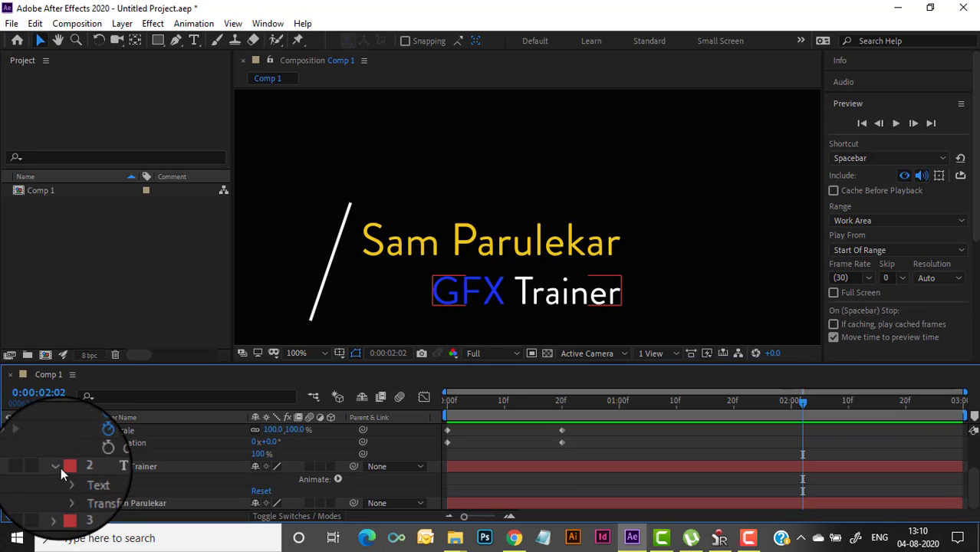
{"action": "scroll", "coordinate": [62, 464], "scroll_direction": "up", "scroll_amount": 3}
{"action": "left_click", "coordinate": [61, 430]}
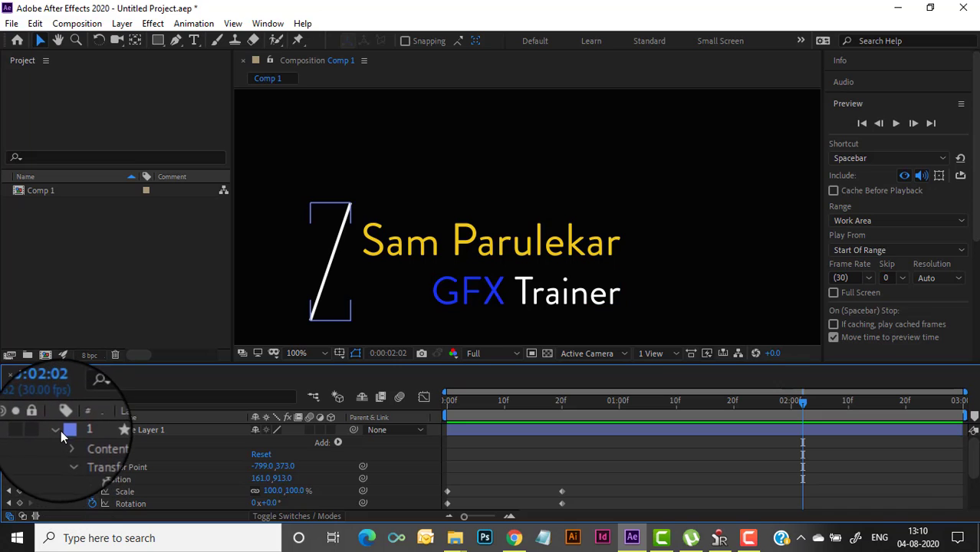
{"action": "left_click", "coordinate": [54, 427]}
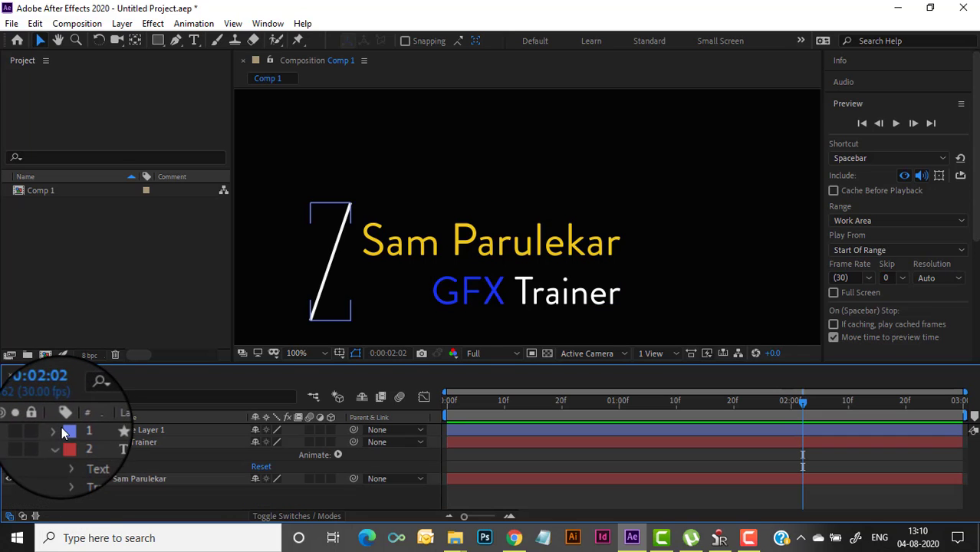
{"action": "left_click", "coordinate": [61, 443]}
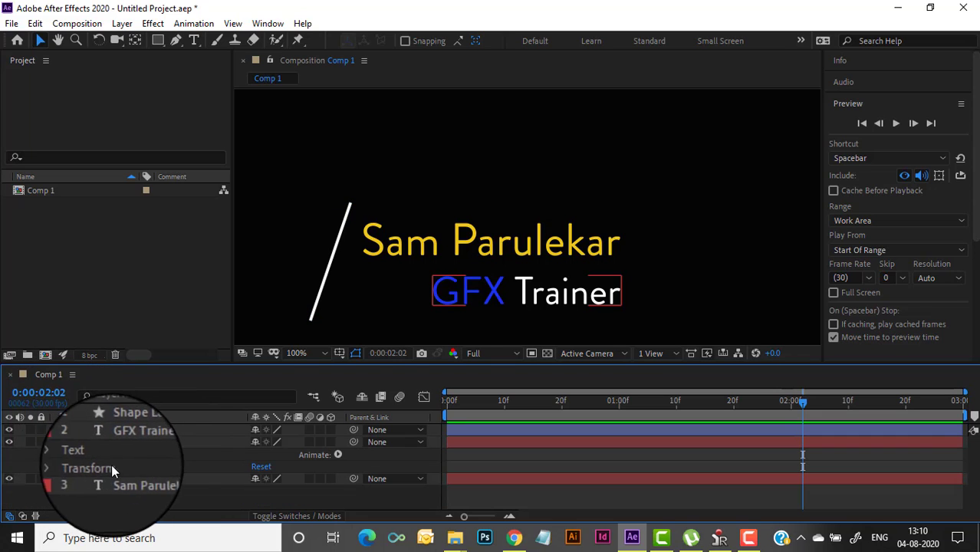
{"action": "left_click", "coordinate": [57, 441]}
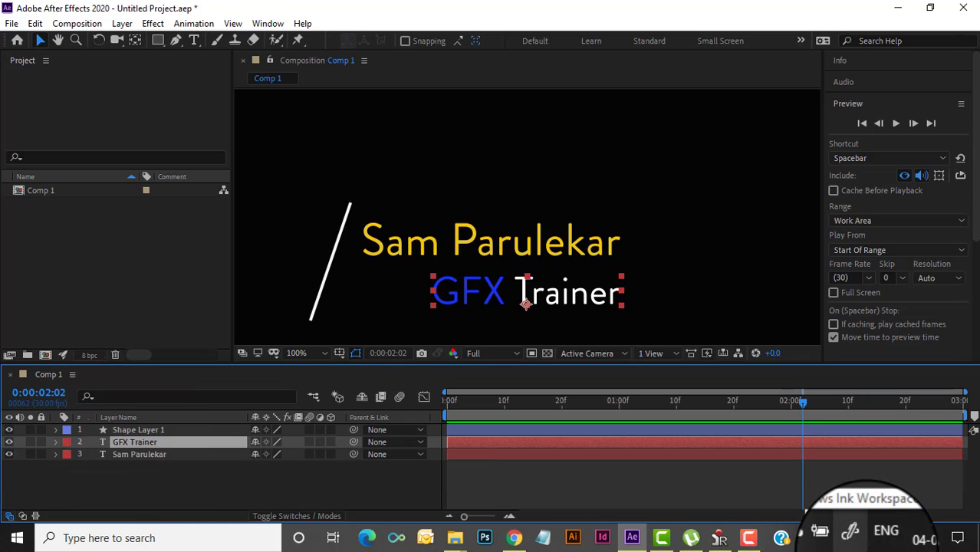
Draw a rectangle mask over the GFX Trainer text
{"action": "left_click", "coordinate": [158, 40]}
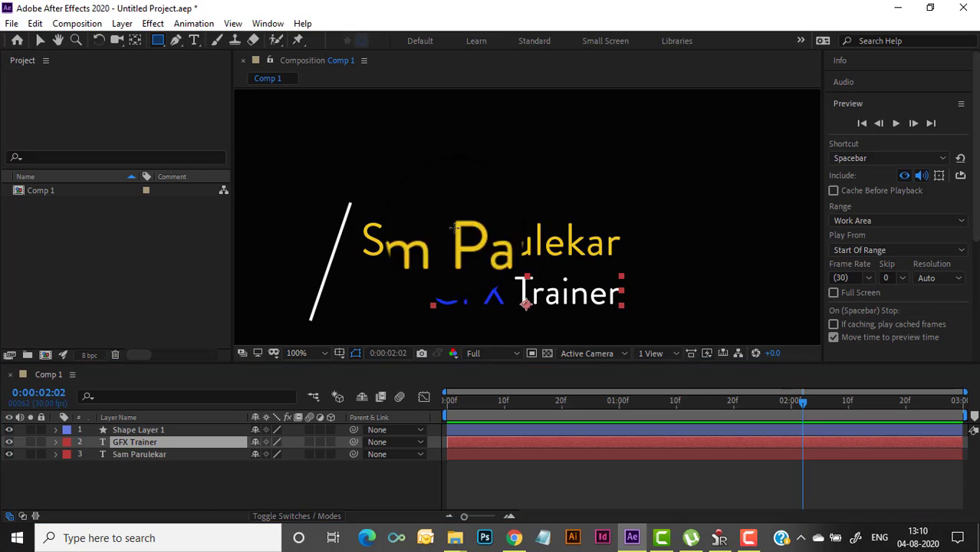
{"action": "left_click_drag", "start_coordinate": [423, 271], "coordinate": [620, 314]}
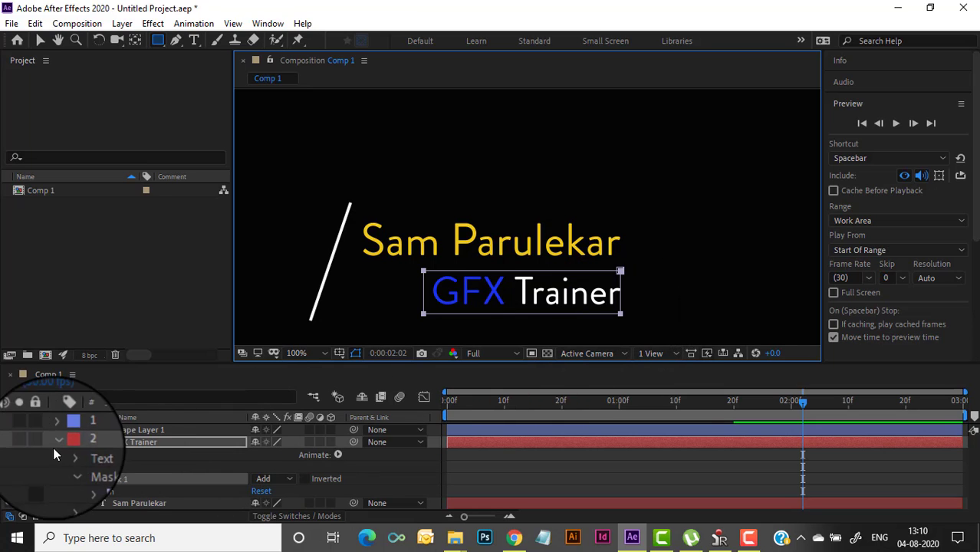
{"action": "left_click", "coordinate": [55, 442]}
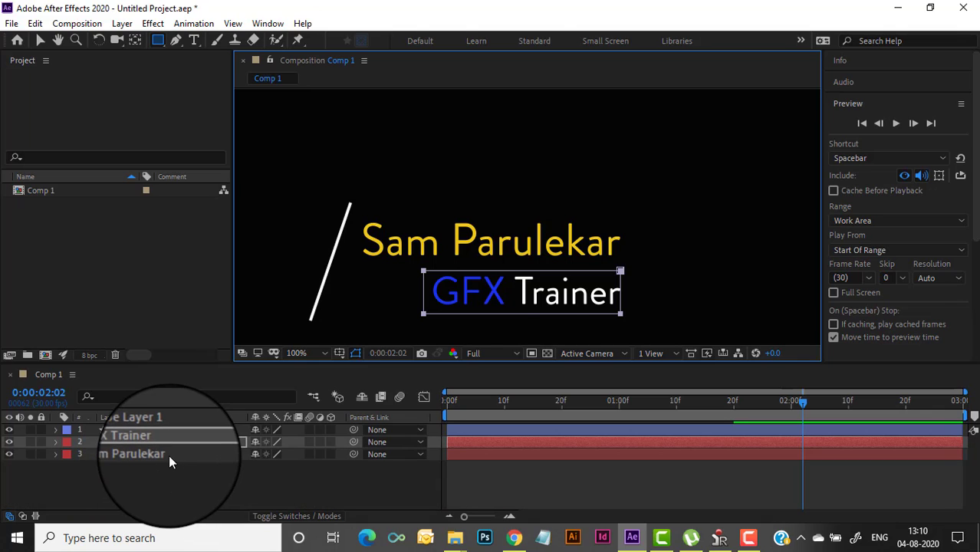
Set a Mask Path keyframe on the GFX Trainer mask at 0:00:01:20
{"action": "left_click", "coordinate": [168, 454], "text": "shift"}
{"action": "key", "text": "m"}
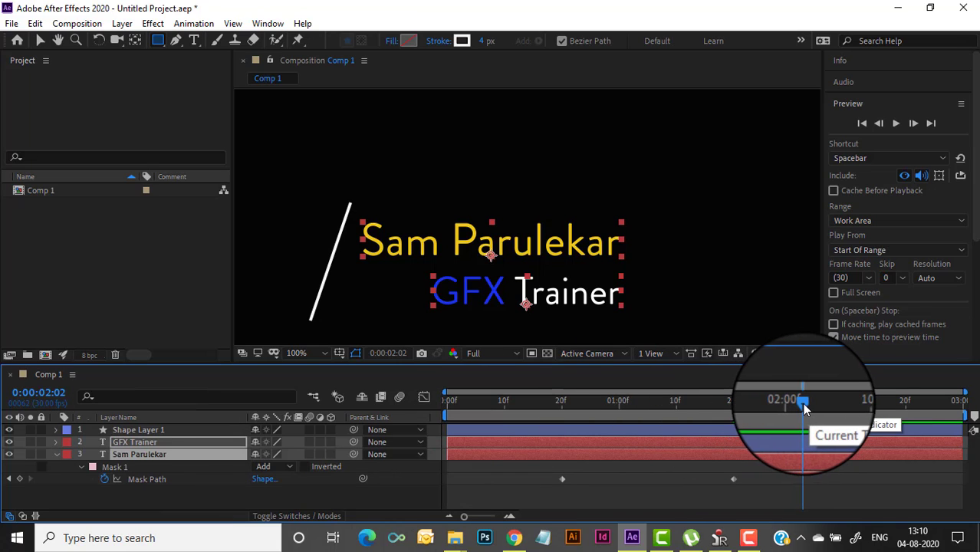
{"action": "left_click_drag", "start_coordinate": [802, 403], "coordinate": [735, 414]}
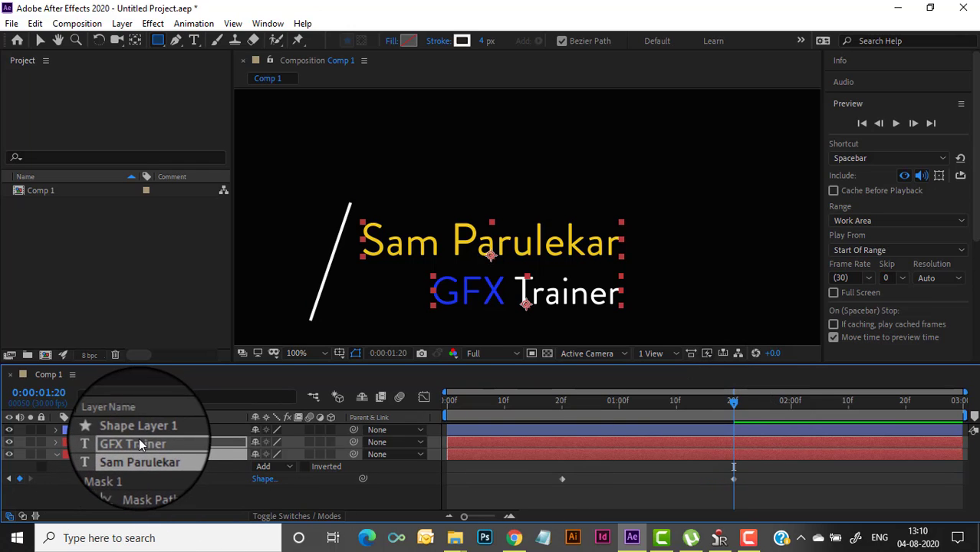
{"action": "key", "text": "m"}
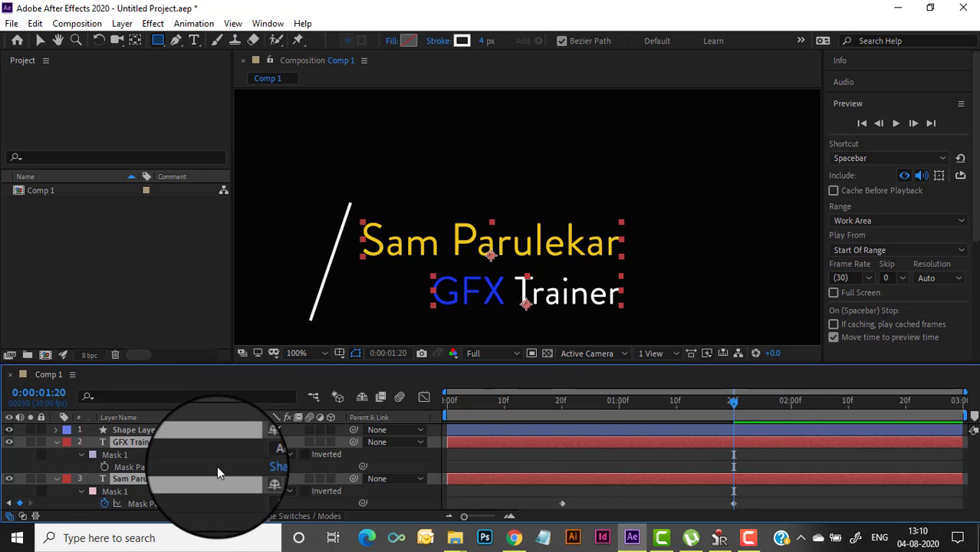
{"action": "left_click", "coordinate": [105, 466]}
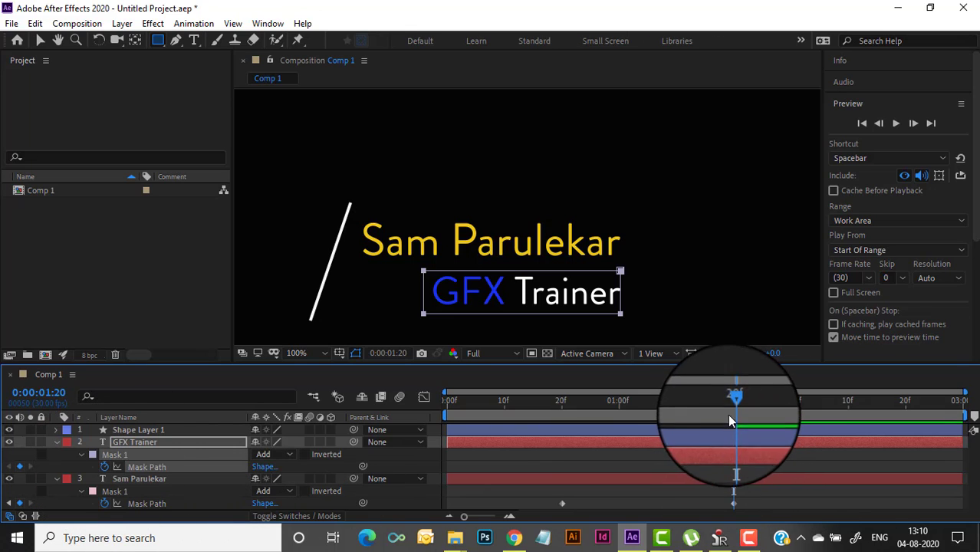
At 20 frames, shrink the GFX Trainer mask to a thin sliver
{"action": "left_click_drag", "start_coordinate": [731, 399], "coordinate": [561, 428]}
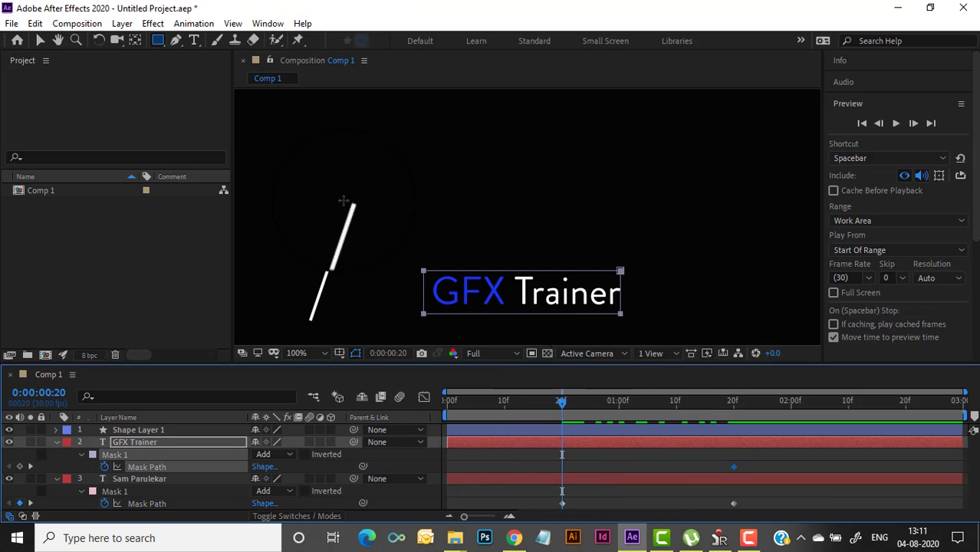
{"action": "left_click", "coordinate": [40, 39]}
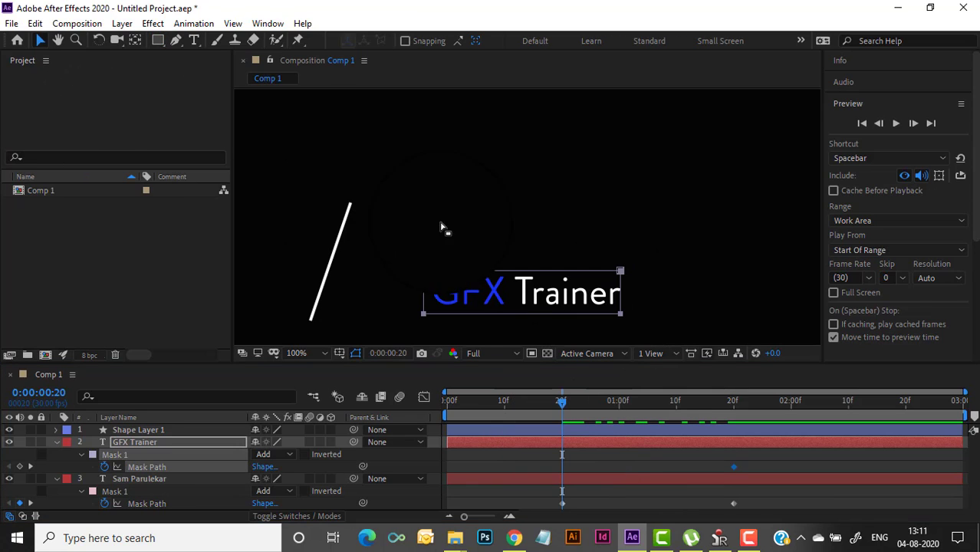
{"action": "left_click", "coordinate": [583, 283]}
{"action": "left_click_drag", "start_coordinate": [623, 290], "coordinate": [437, 293]}
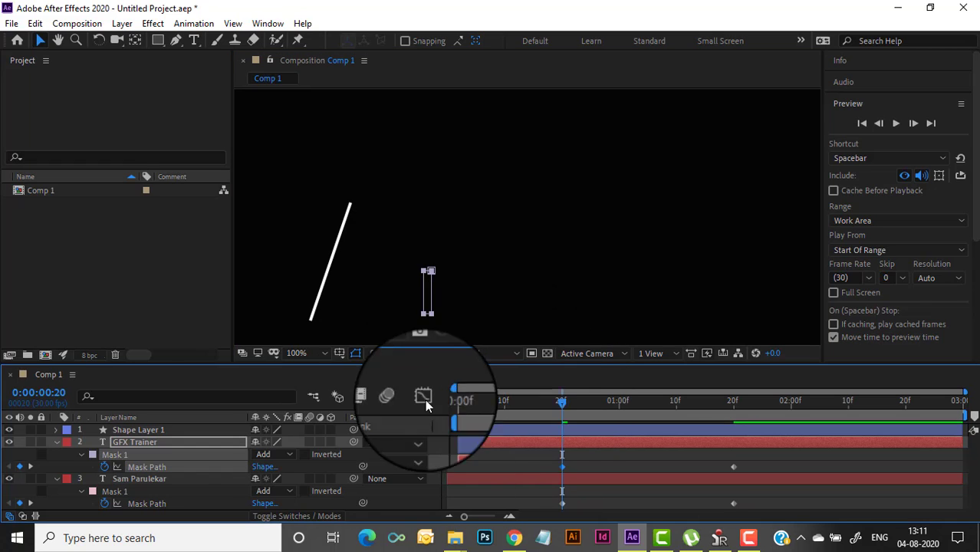
Move the GFX Trainer mask's first keyframe from 20f to about 1:04f and preview from the start
{"action": "key", "text": "Home"}
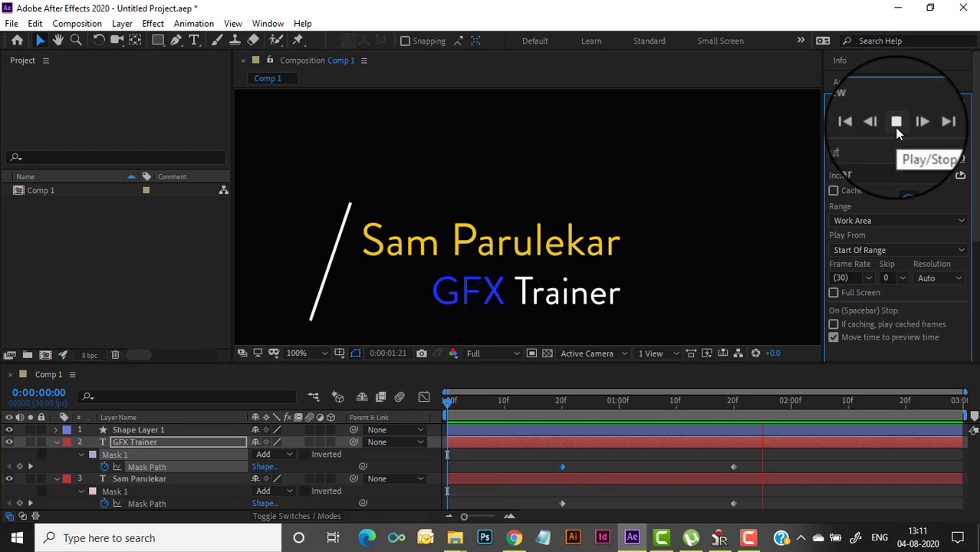
{"action": "left_click", "coordinate": [896, 123]}
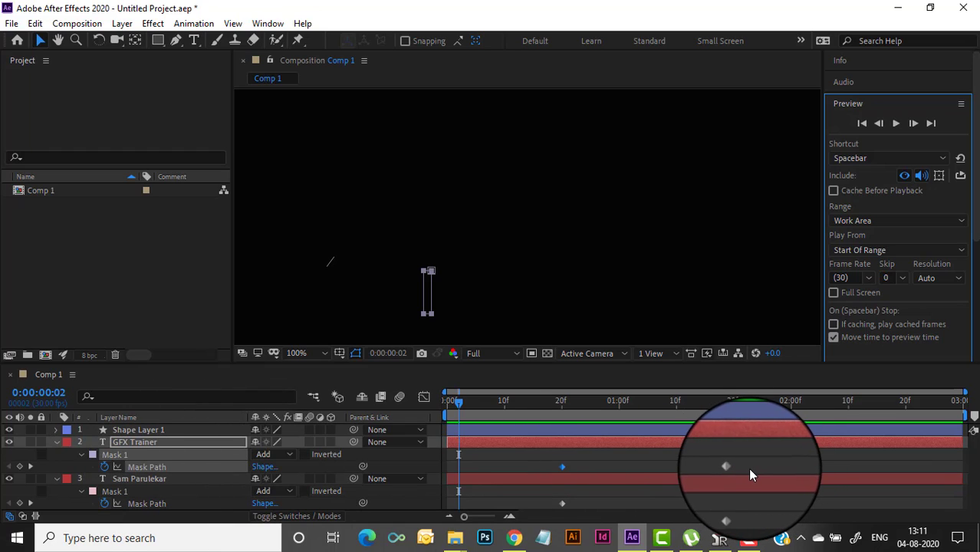
{"action": "left_click", "coordinate": [563, 468]}
{"action": "left_click_drag", "start_coordinate": [562, 468], "coordinate": [642, 471]}
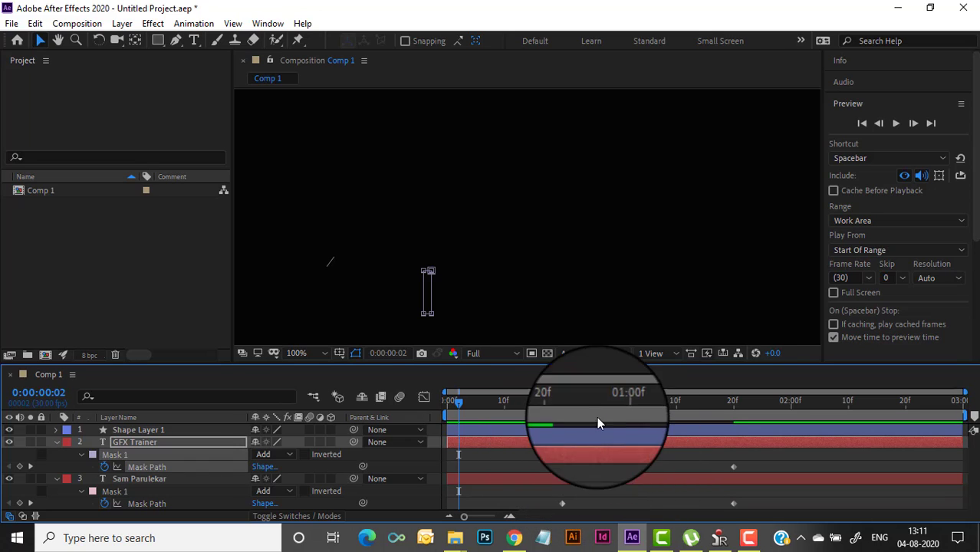
{"action": "left_click_drag", "start_coordinate": [467, 400], "coordinate": [456, 402]}
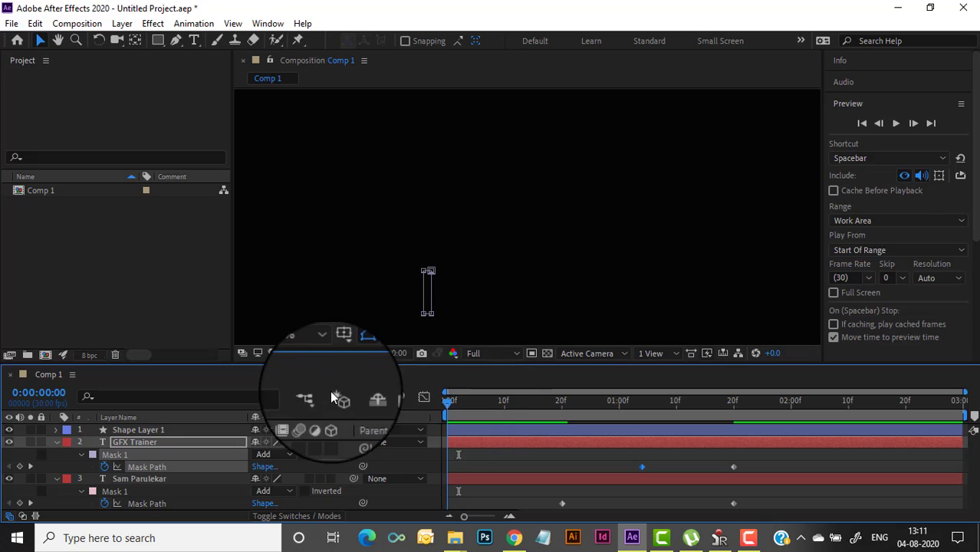
{"action": "left_click", "coordinate": [895, 124]}
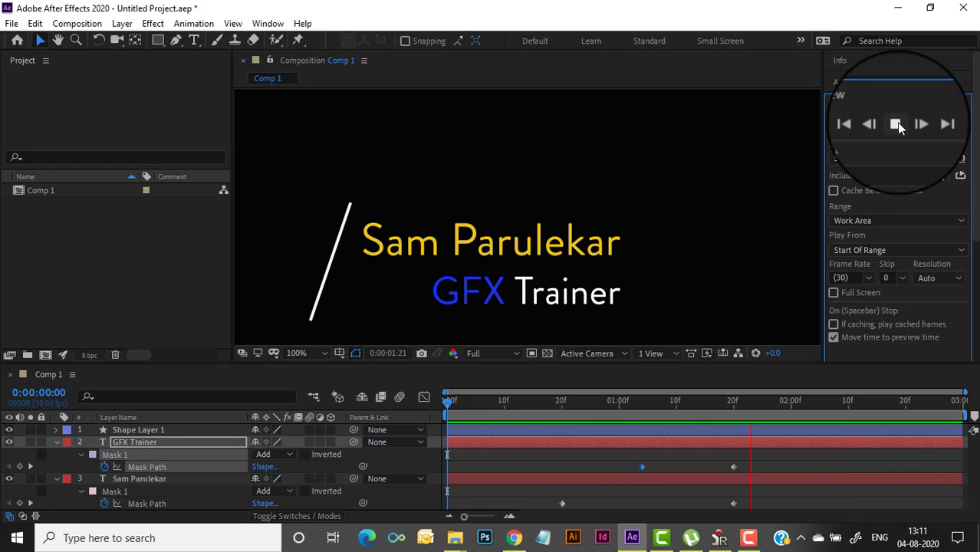
Select the slash, name and GFX Trainer layers and pre-compose them into Pre-comp 1
{"action": "left_click", "coordinate": [896, 123]}
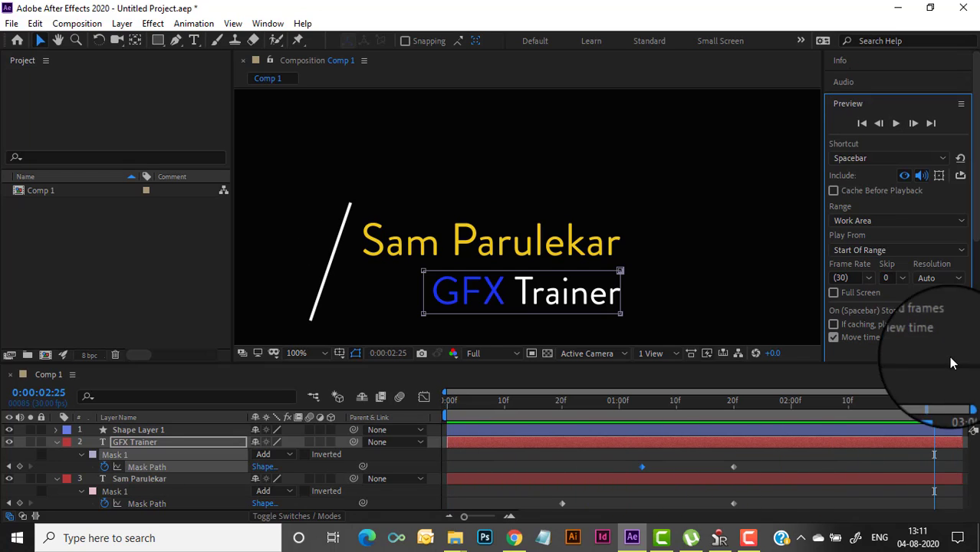
{"action": "left_click_drag", "start_coordinate": [935, 406], "coordinate": [450, 410]}
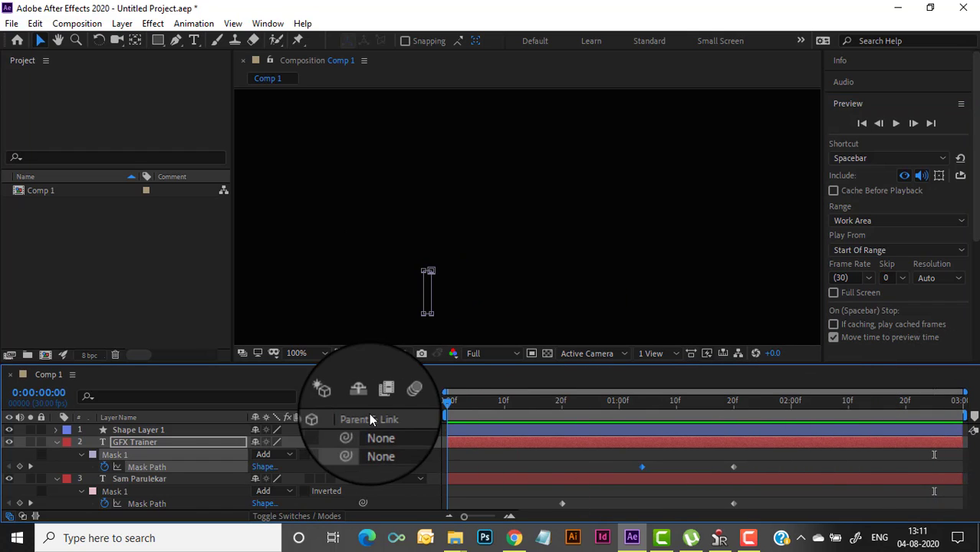
{"action": "left_click", "coordinate": [56, 442]}
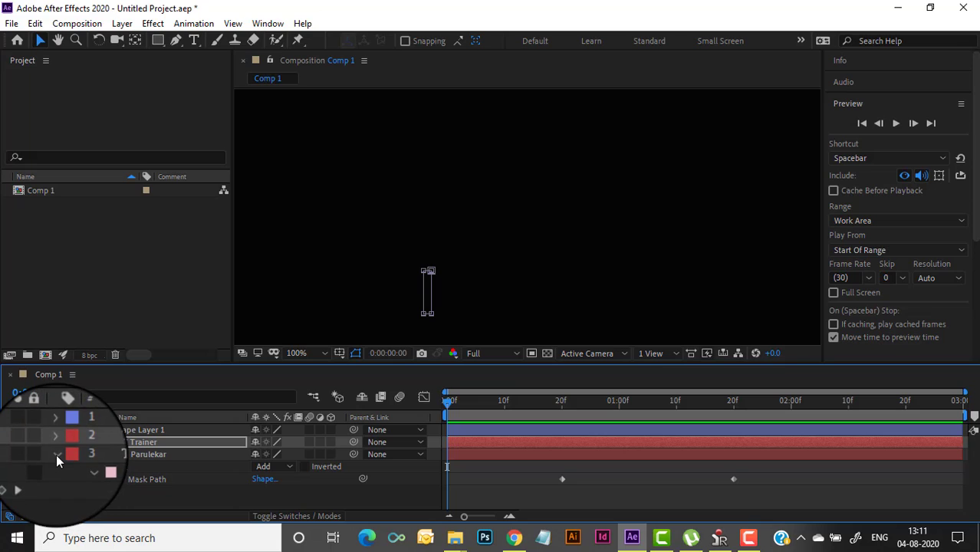
{"action": "left_click", "coordinate": [56, 454]}
{"action": "left_click", "coordinate": [133, 452]}
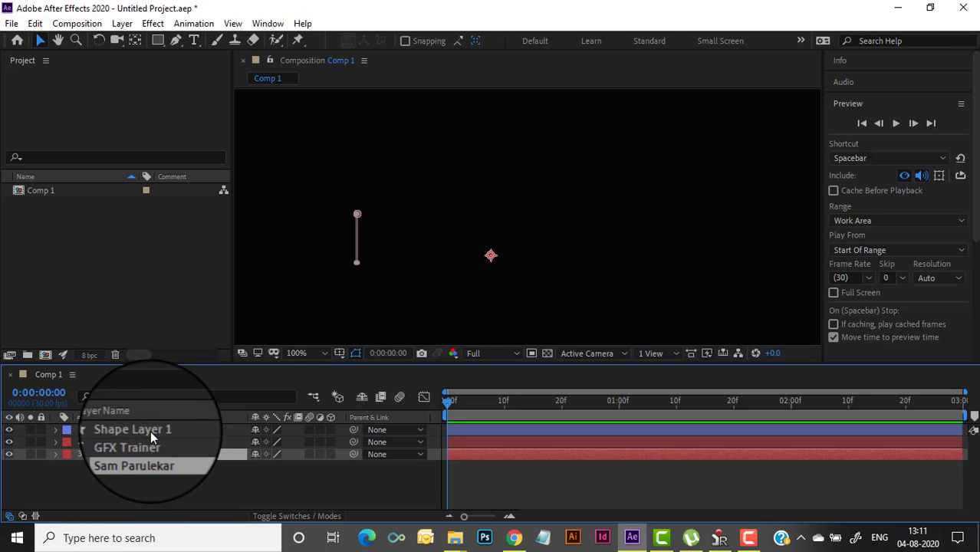
{"action": "left_click", "coordinate": [151, 437], "text": "shift"}
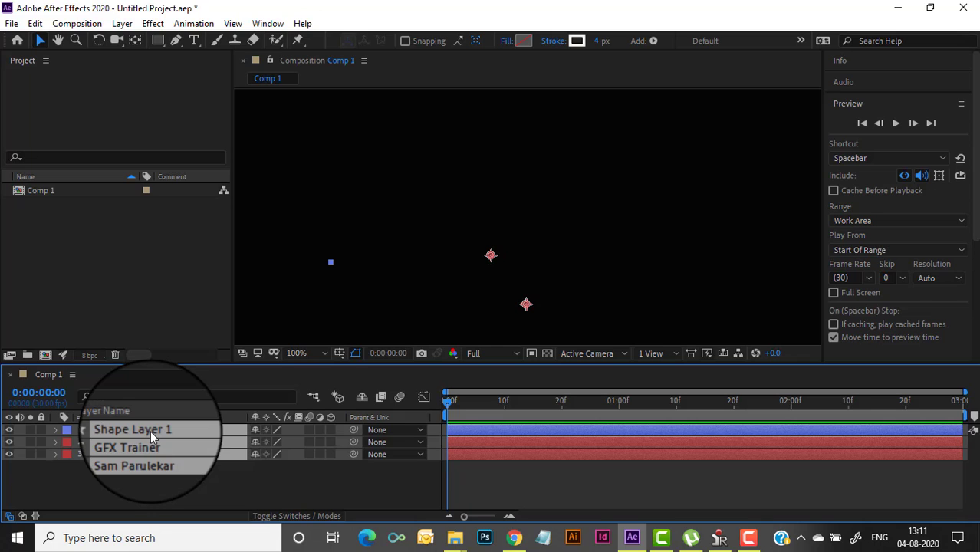
{"action": "right_click", "coordinate": [205, 436]}
{"action": "key", "text": "Escape"}
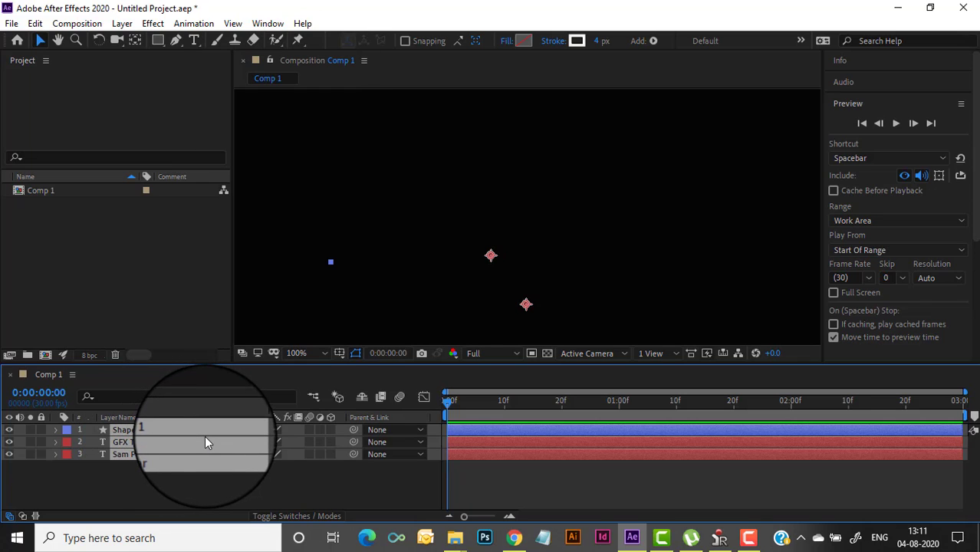
{"action": "right_click", "coordinate": [204, 436]}
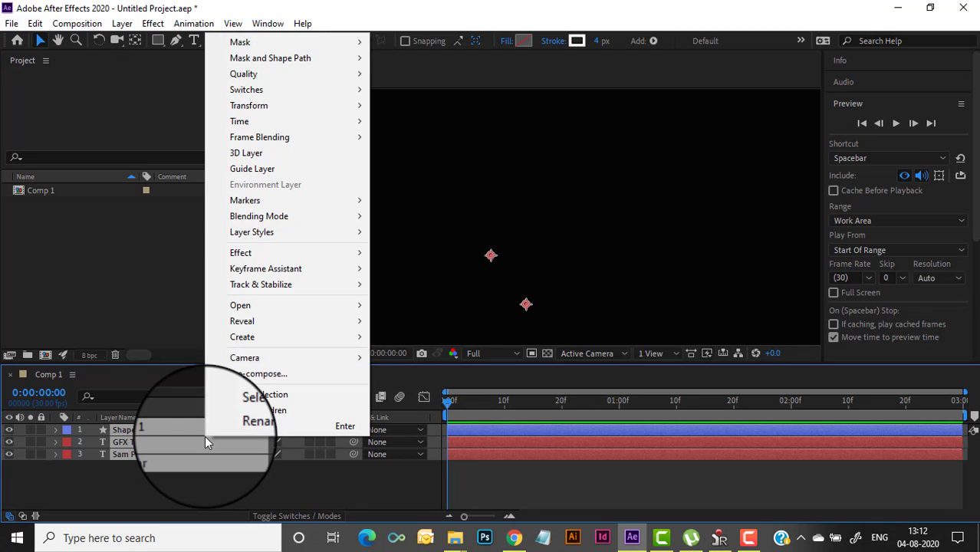
{"action": "left_click", "coordinate": [267, 373]}
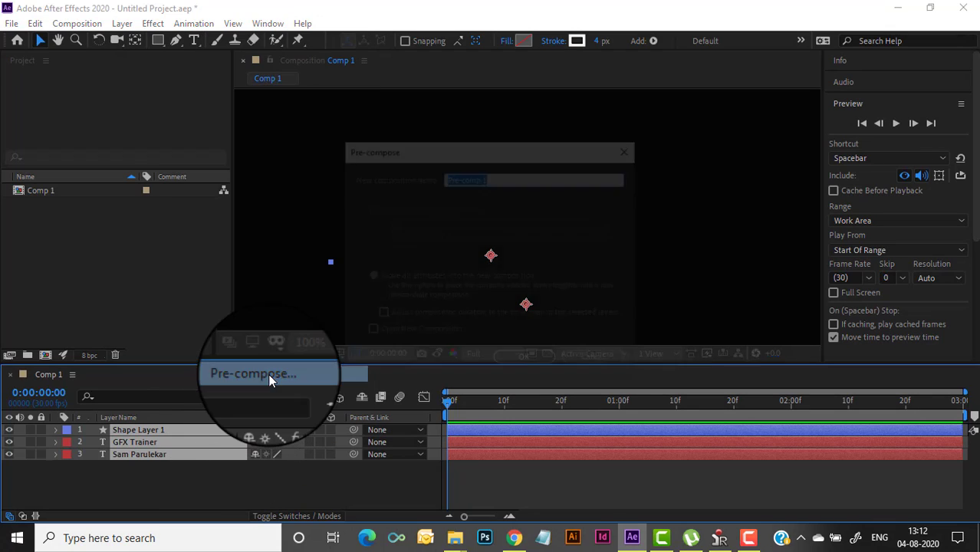
{"action": "left_click", "coordinate": [515, 364]}
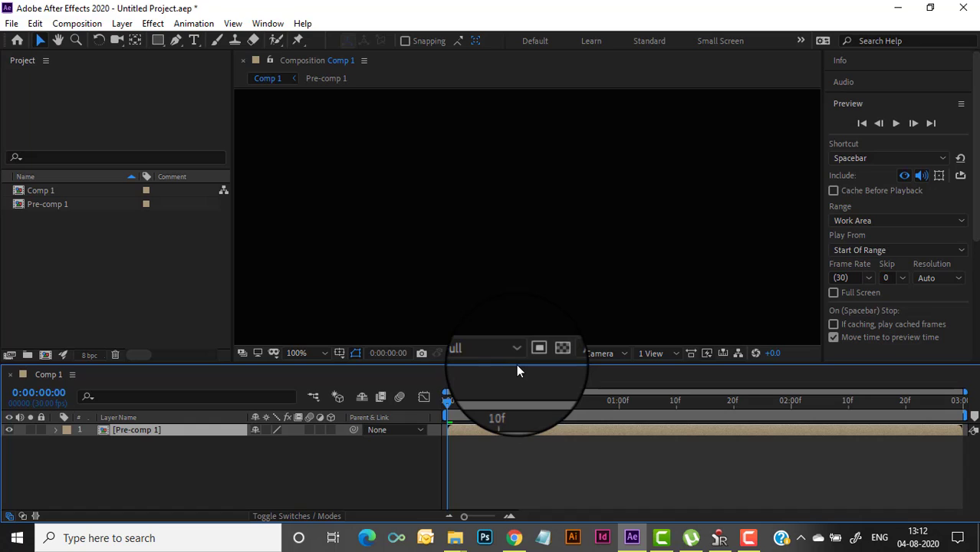
Preview the pre-comp, then change Comp 1's duration from 0:00:03:00 to 0:00:06:00
{"action": "left_click", "coordinate": [896, 124]}
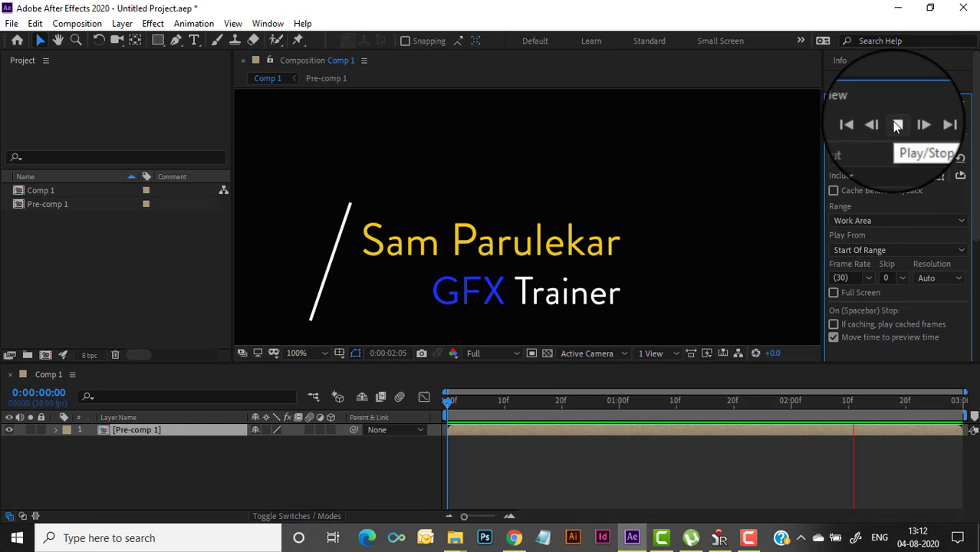
{"action": "left_click", "coordinate": [896, 125]}
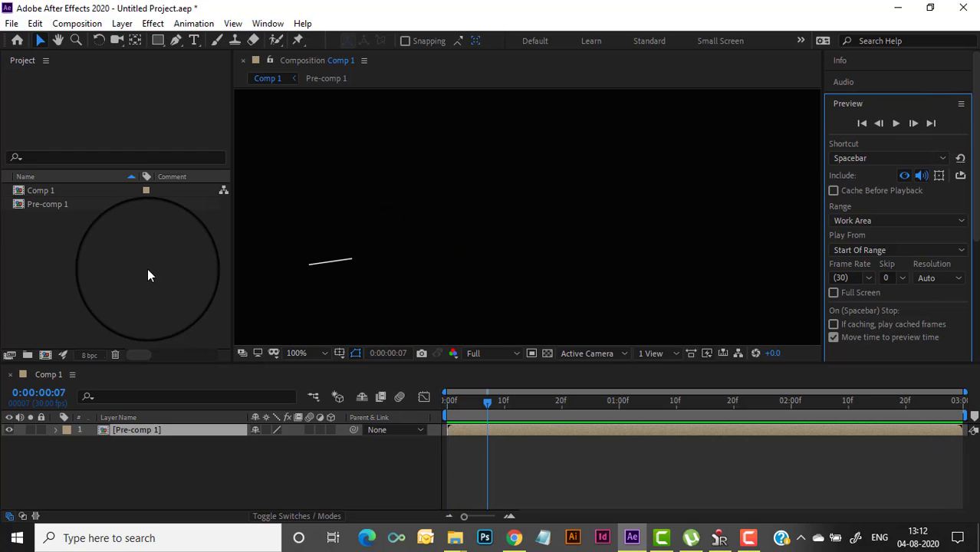
{"action": "left_click", "coordinate": [72, 25]}
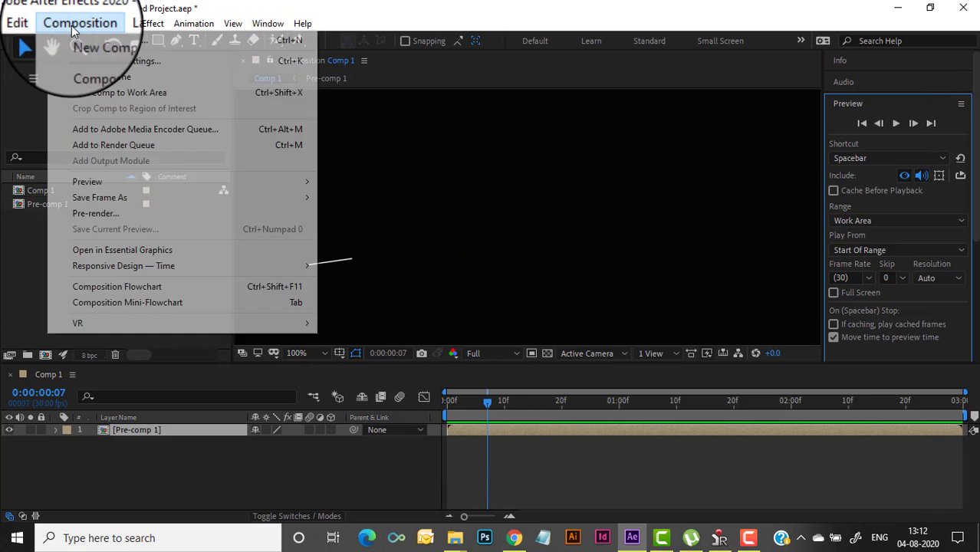
{"action": "mouse_move", "coordinate": [112, 272]}
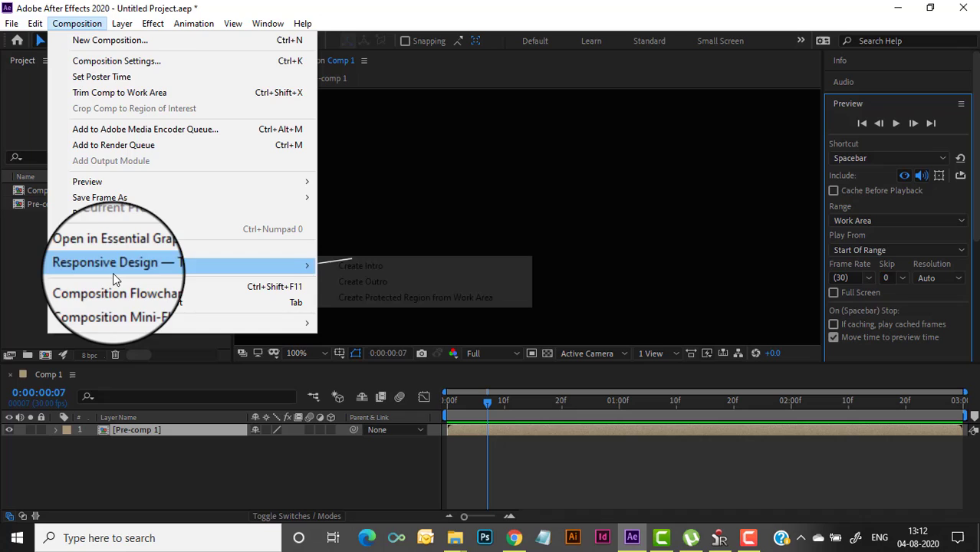
{"action": "left_click", "coordinate": [122, 61]}
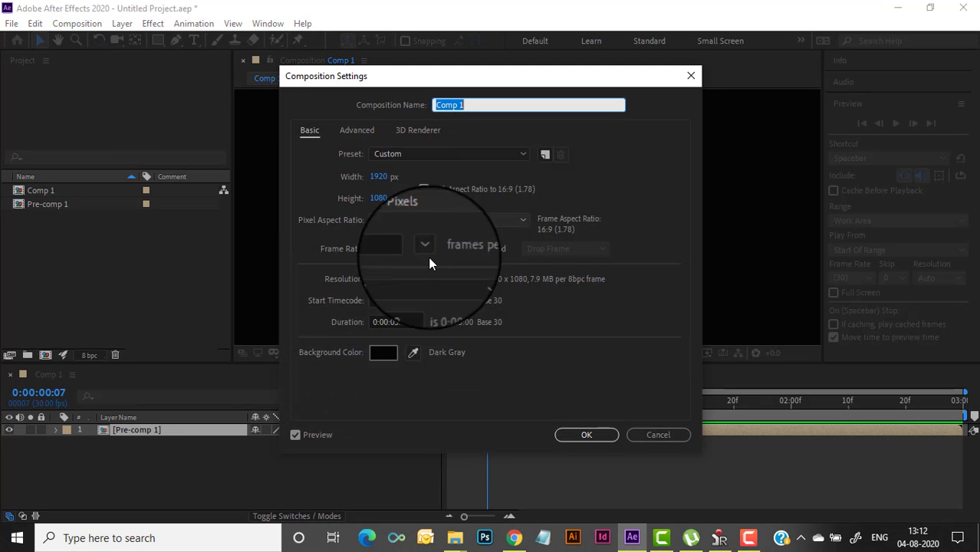
{"action": "left_click", "coordinate": [420, 321]}
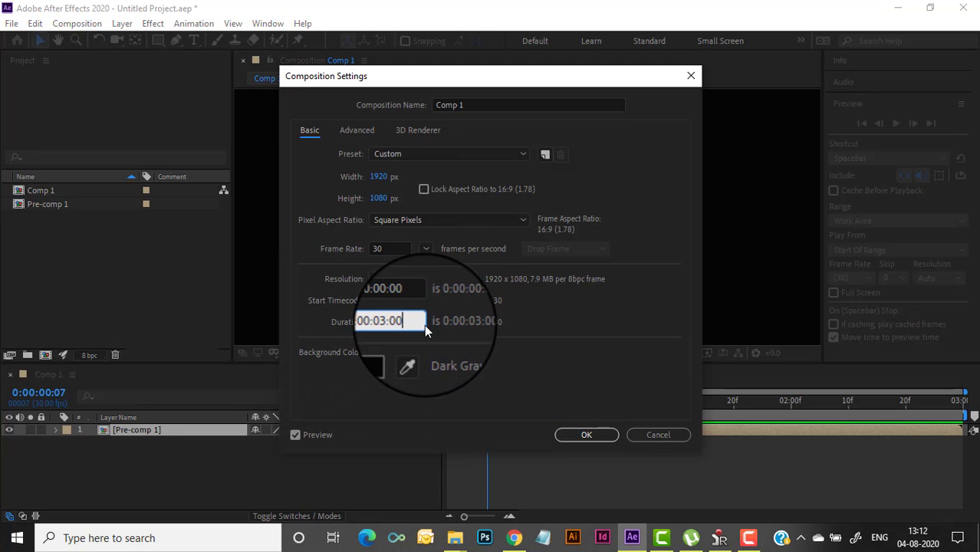
{"action": "key", "text": "BackSpace"}
{"action": "key", "text": "BackSpace"}
{"action": "key", "text": "BackSpace"}
{"action": "key", "text": "BackSpace"}
{"action": "type", "text": "6:00"}
{"action": "key", "text": "Return"}
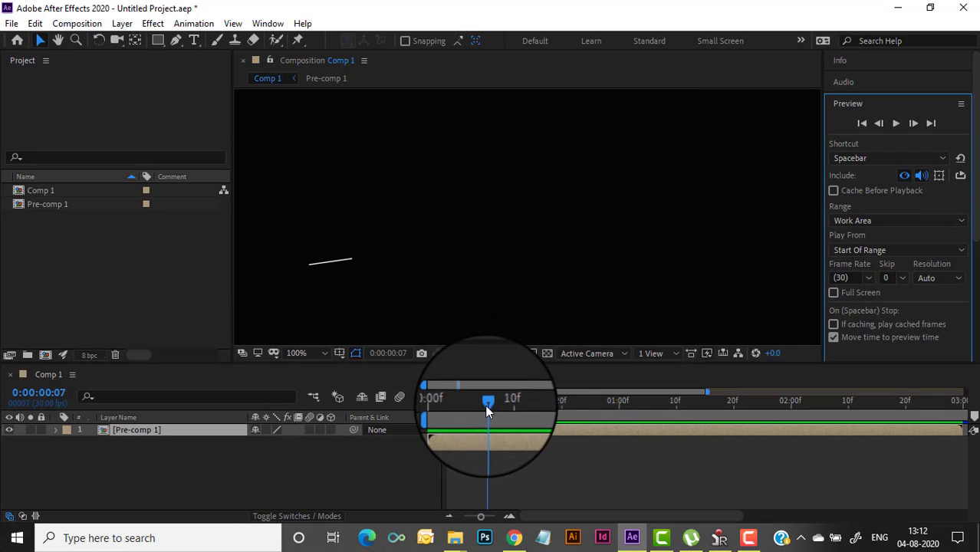
Duplicate Pre-comp 1 with Ctrl+D and slide the copy to start at about 3 seconds
{"action": "left_click_drag", "start_coordinate": [485, 404], "coordinate": [826, 414]}
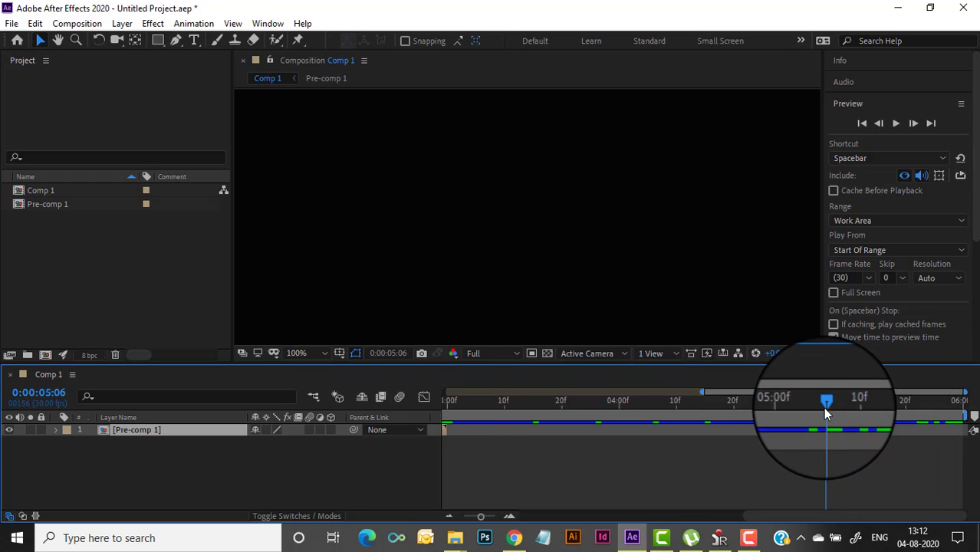
{"action": "left_click_drag", "start_coordinate": [481, 517], "coordinate": [462, 520]}
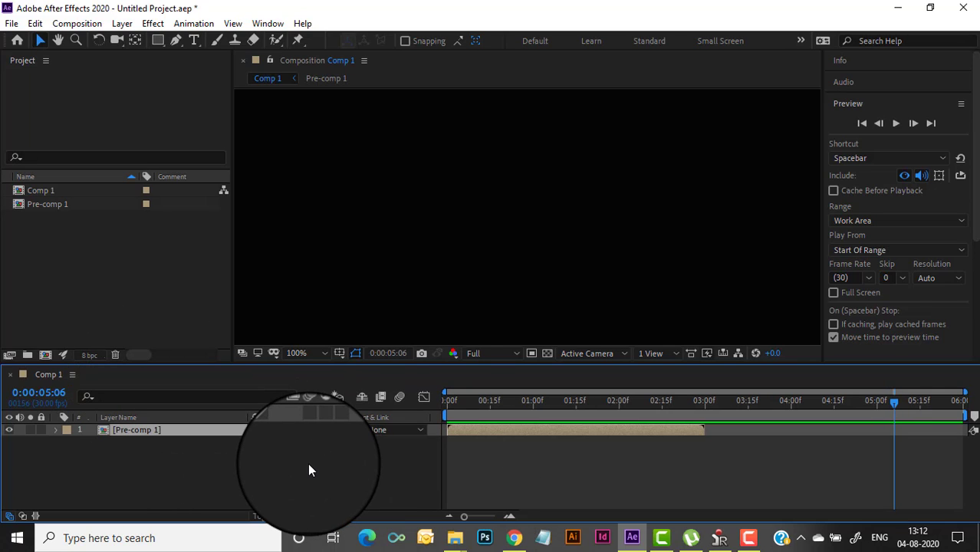
{"action": "key", "text": "ctrl+d"}
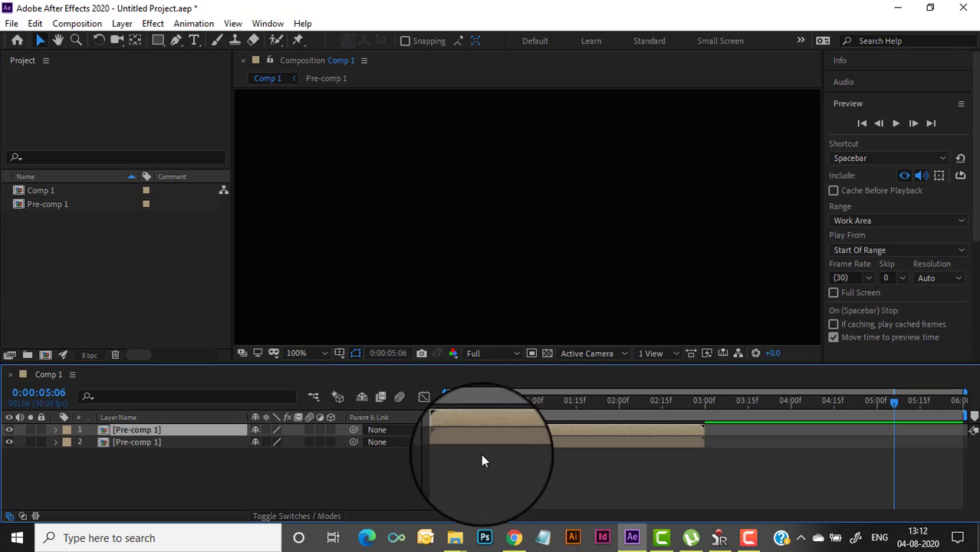
{"action": "left_click_drag", "start_coordinate": [506, 443], "coordinate": [766, 453]}
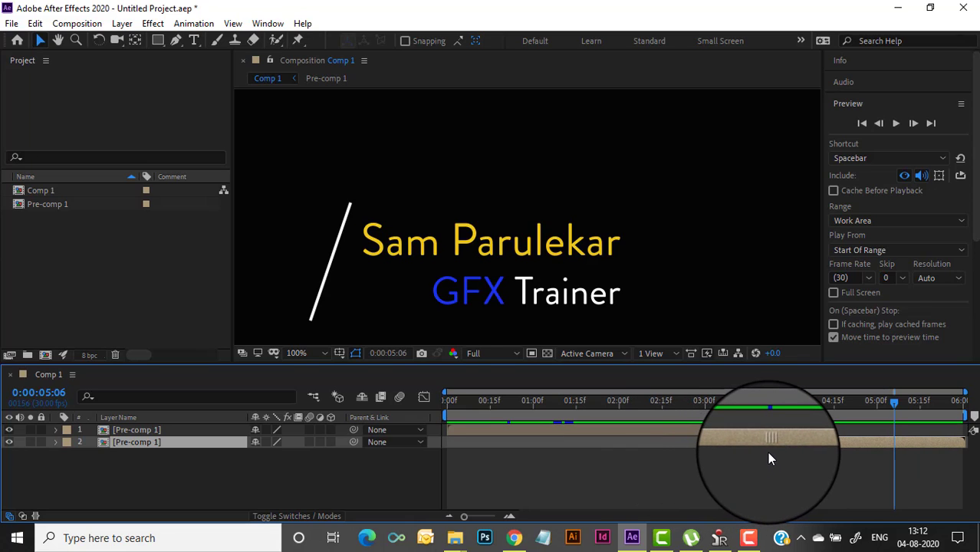
Time-reverse the copied Pre-comp 1 layer, nudge it slightly earlier, and return to the start
{"action": "right_click", "coordinate": [772, 447]}
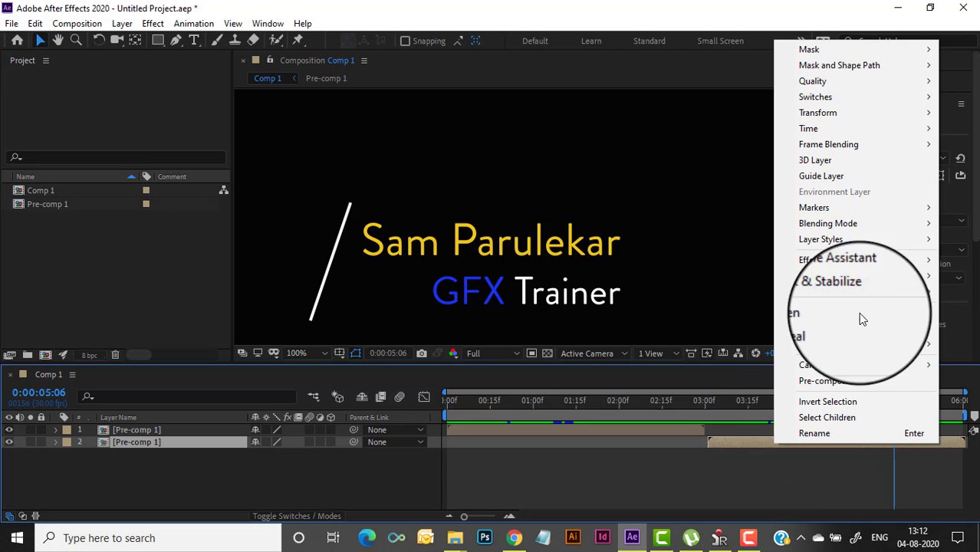
{"action": "mouse_move", "coordinate": [874, 132]}
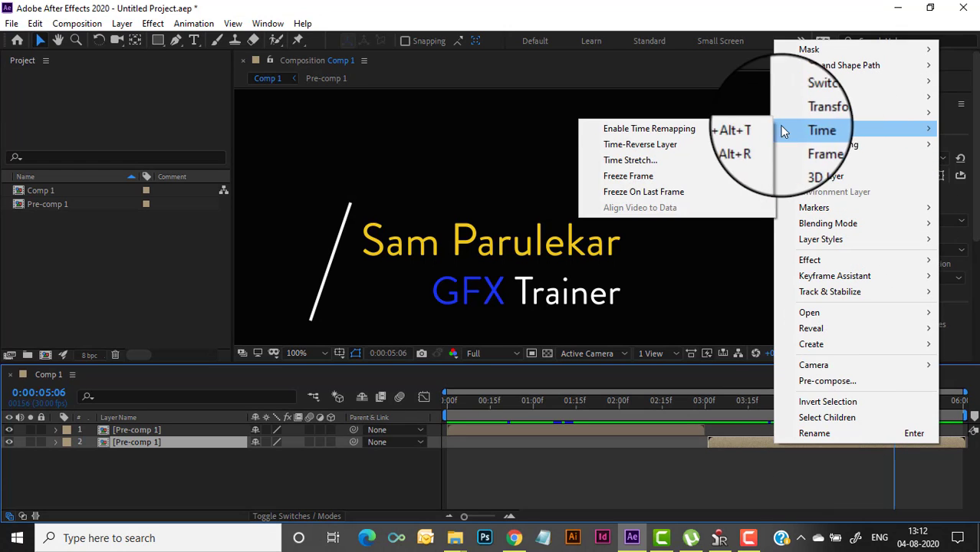
{"action": "left_click", "coordinate": [709, 146]}
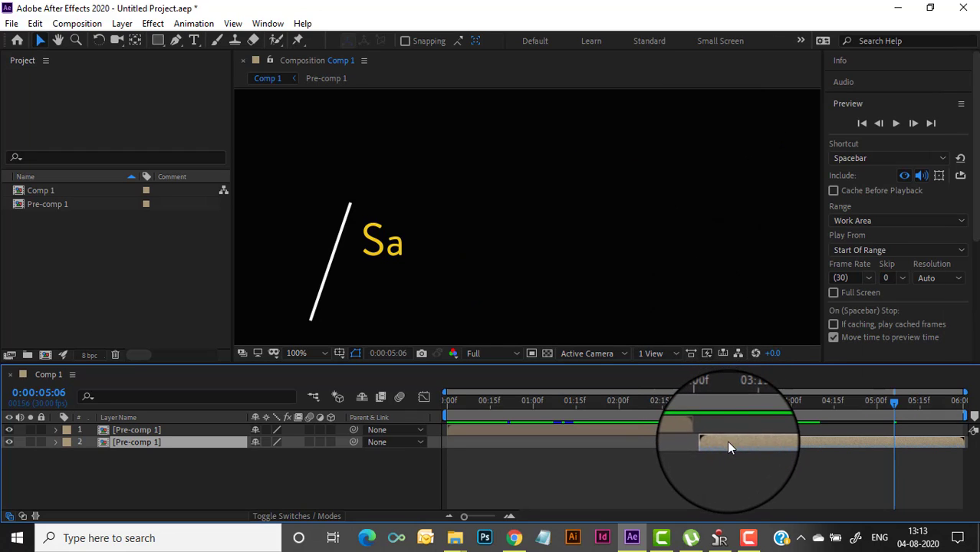
{"action": "left_click_drag", "start_coordinate": [729, 442], "coordinate": [728, 441]}
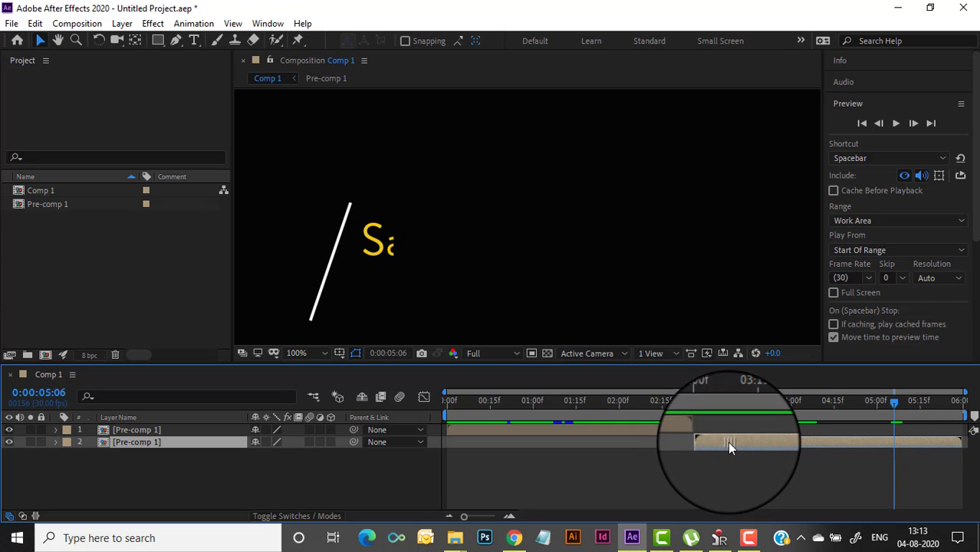
{"action": "left_click_drag", "start_coordinate": [894, 406], "coordinate": [892, 402]}
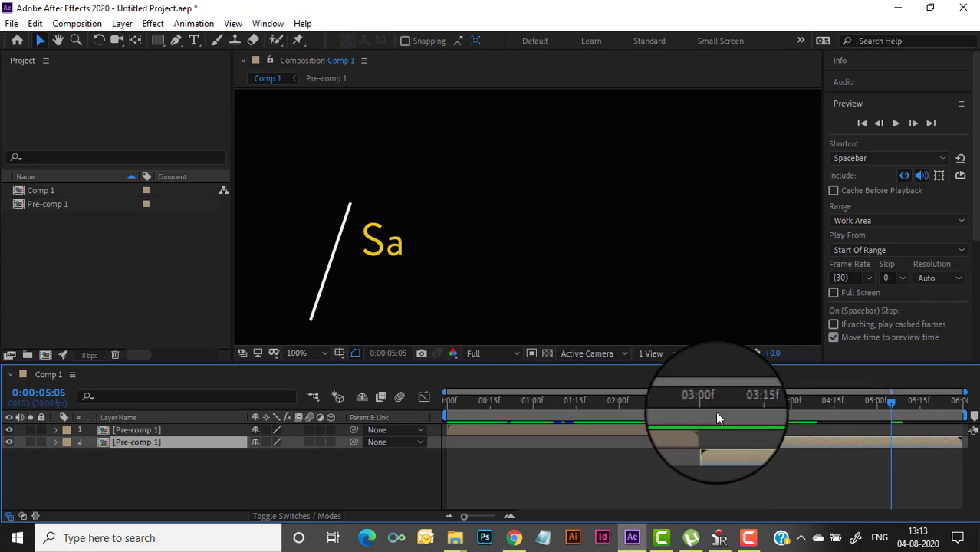
{"action": "left_click_drag", "start_coordinate": [716, 413], "coordinate": [434, 443]}
{"action": "left_click", "coordinate": [895, 123]}
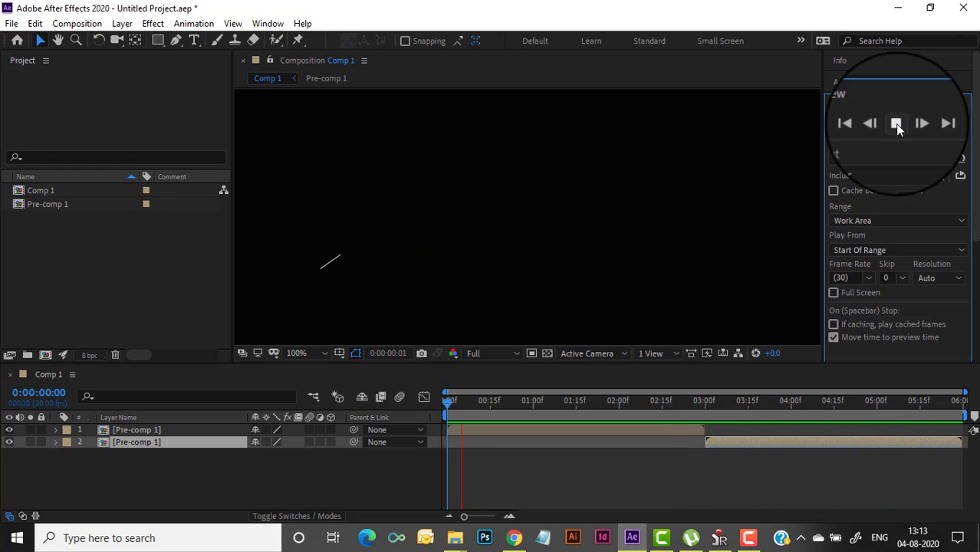
{"action": "left_click", "coordinate": [896, 123]}
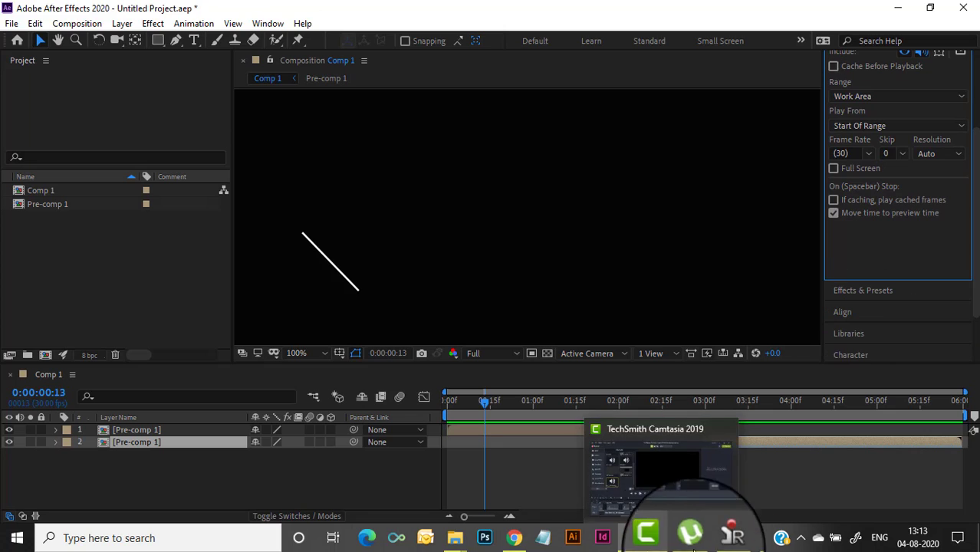